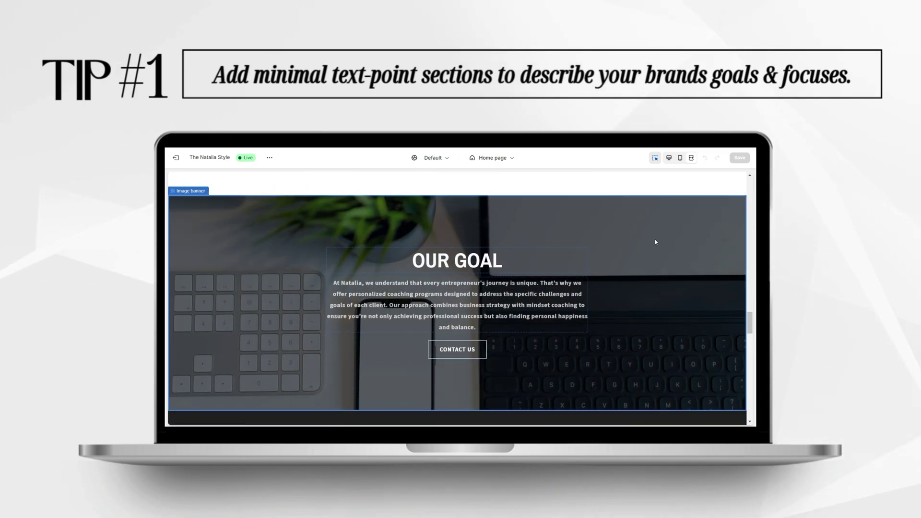
- Exit the full-width preview and return to the Themes page showing The Natalia Style
click(668, 161)
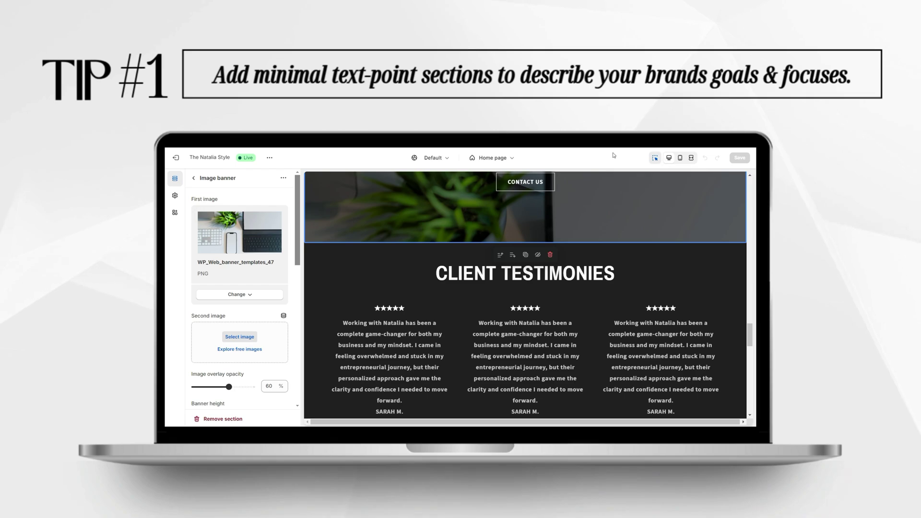
scroll(718, 288, up, 1)
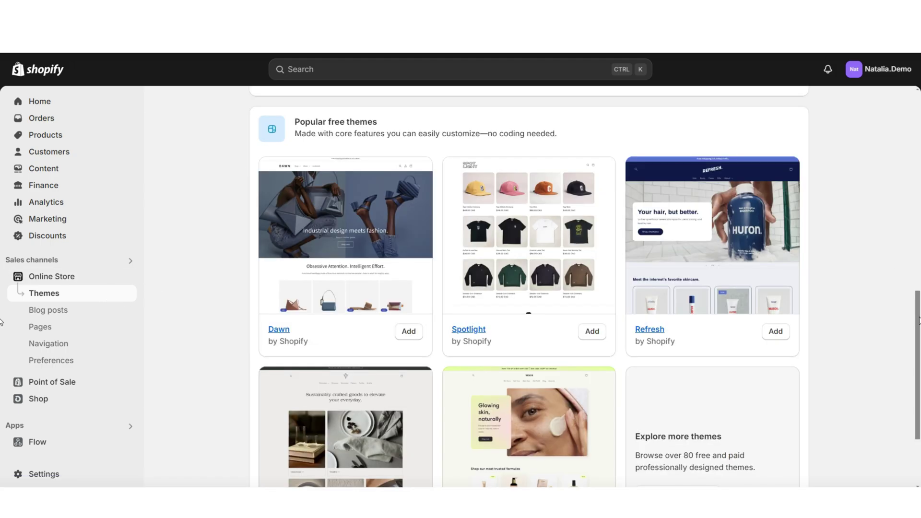
- Customize The Natalia Style, check fullscreen and mobile views, then launch a storefront preview
drag(918, 321, 919, 335)
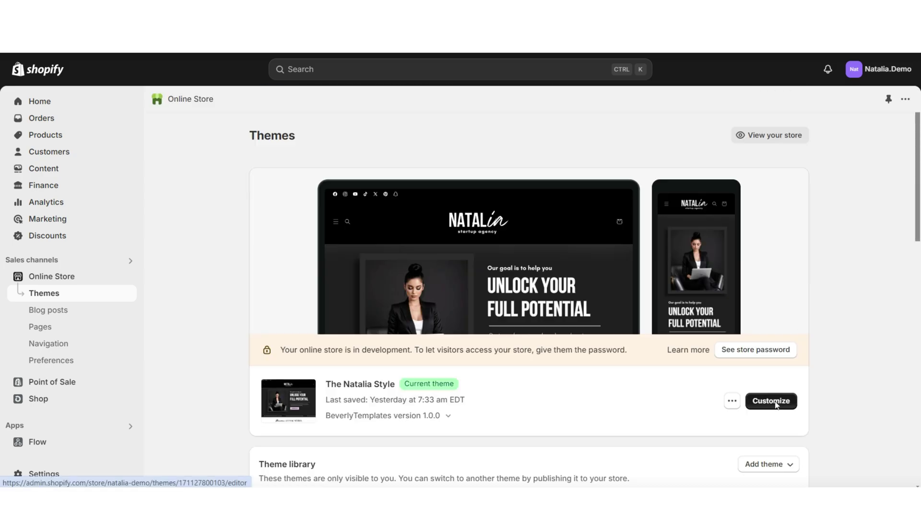
click(772, 401)
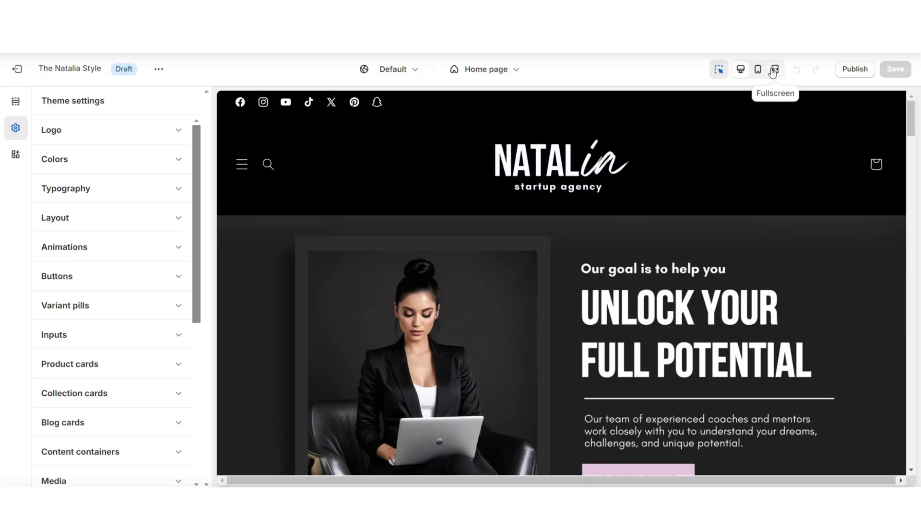
click(774, 71)
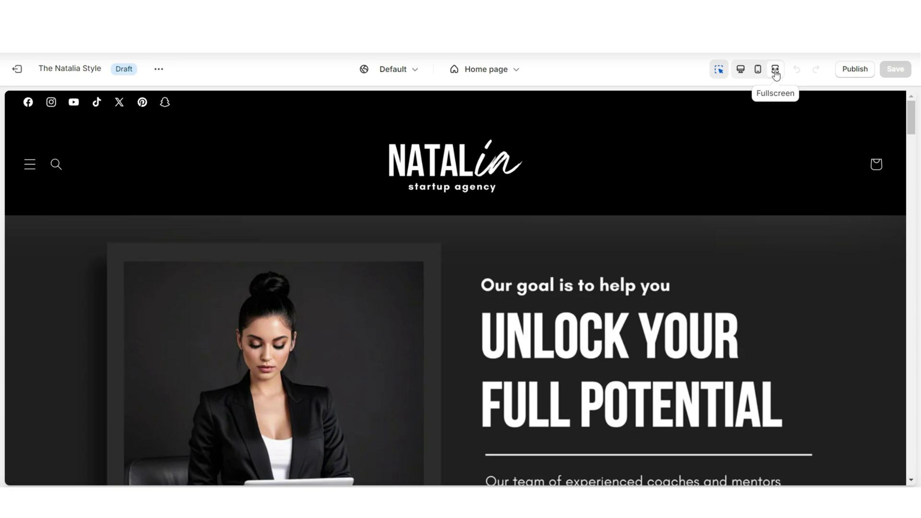
scroll(911, 127, down, 15)
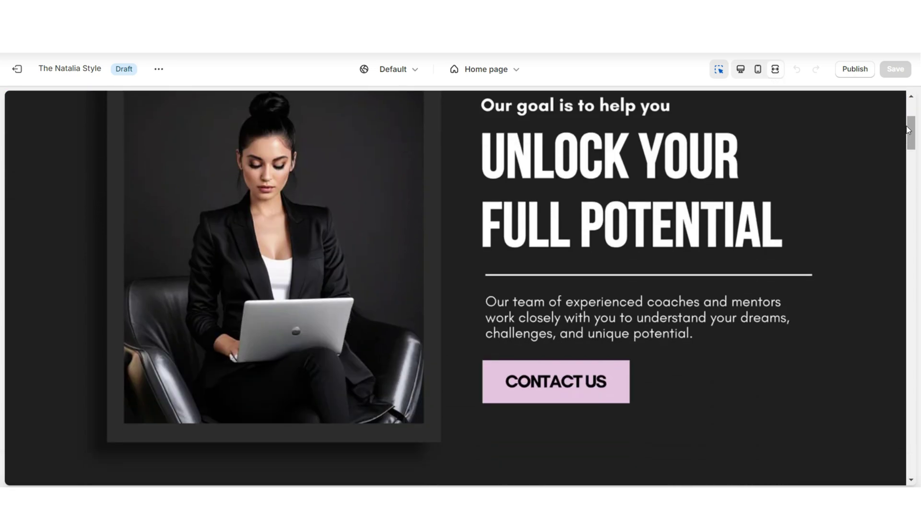
scroll(910, 131, up, 15)
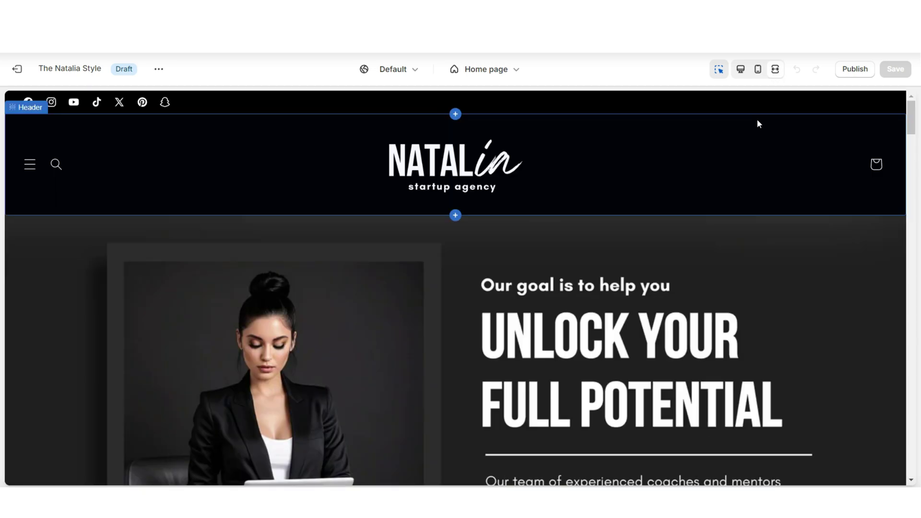
click(758, 69)
drag(679, 118, 680, 122)
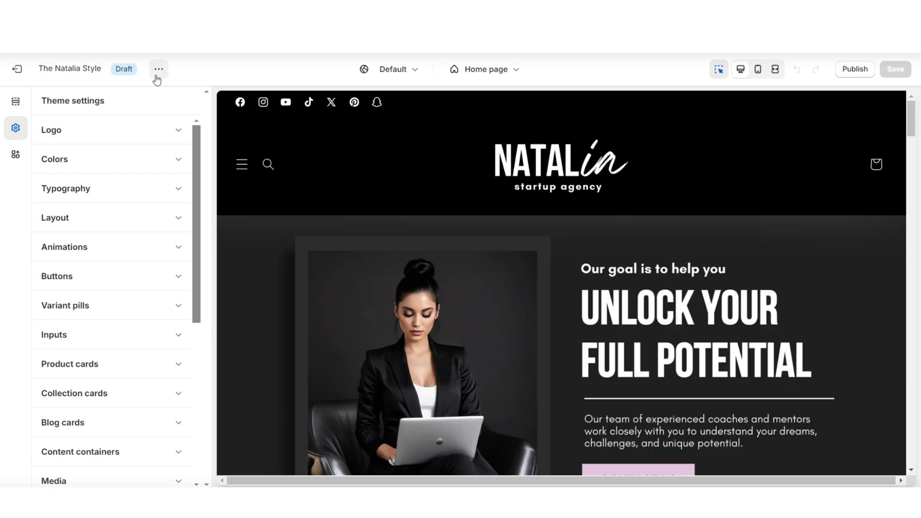
click(158, 71)
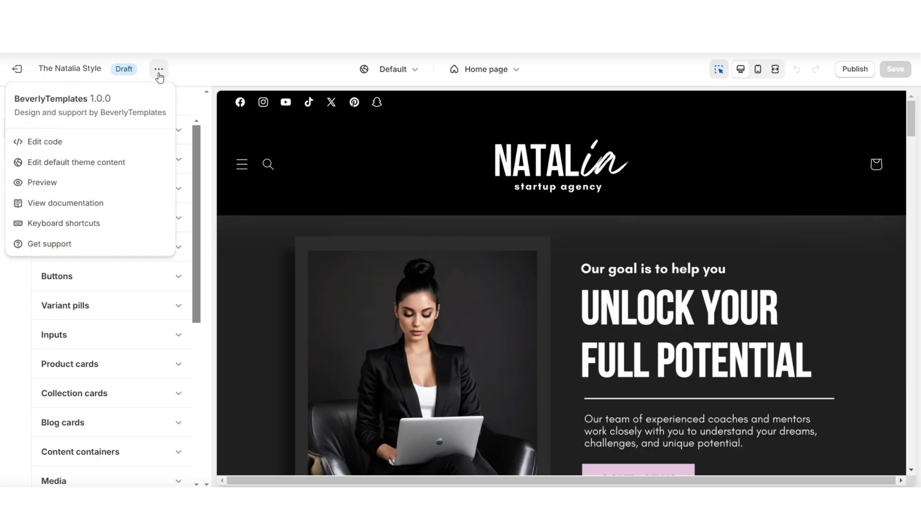
click(61, 187)
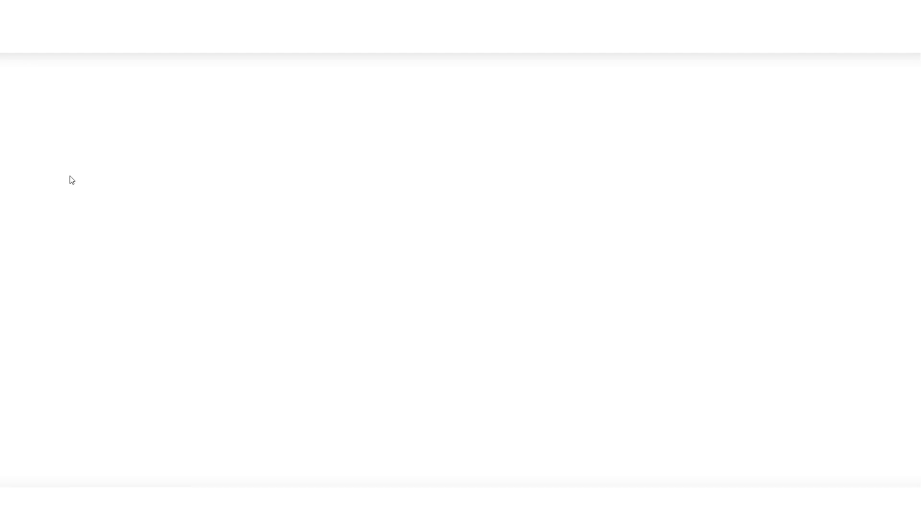
- Scroll to the old banner's spot and start adding a section above Client Testimonials
scroll(1, 359, down, 8)
scroll(1, 359, down, 10)
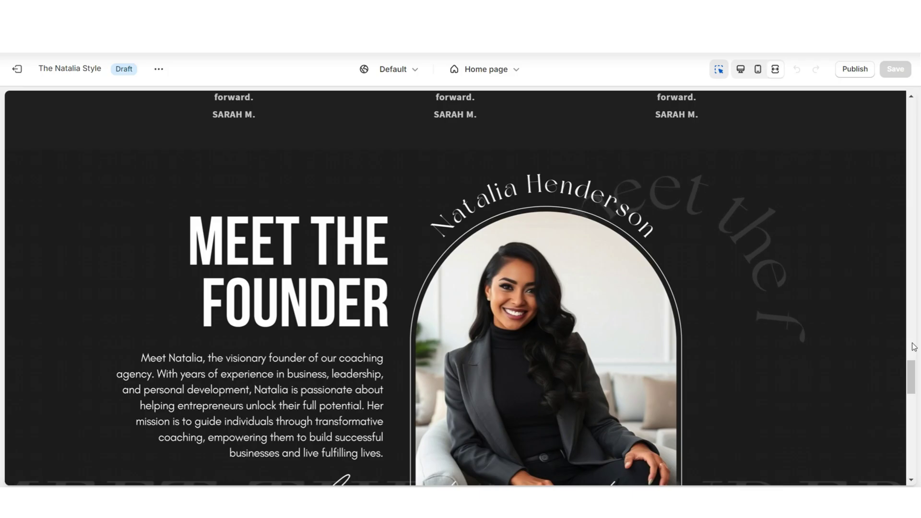
scroll(914, 346, up, 10)
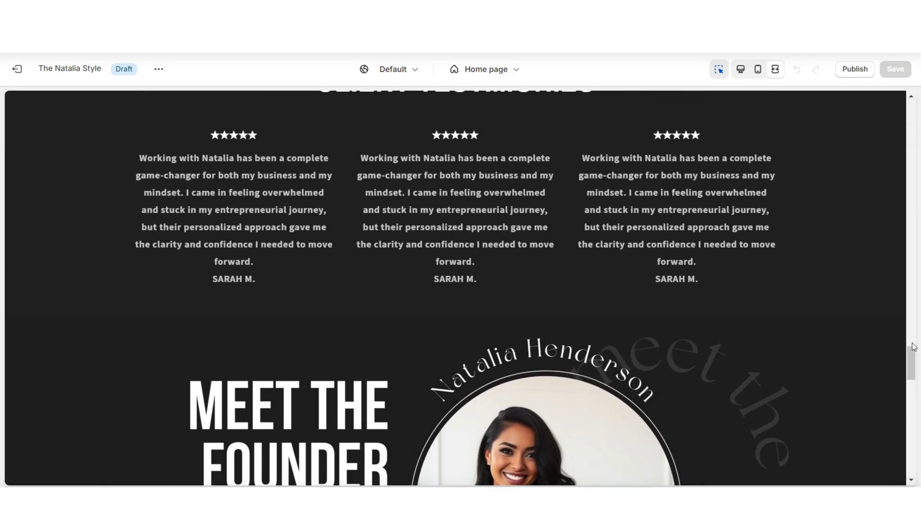
scroll(845, 335, up, 3)
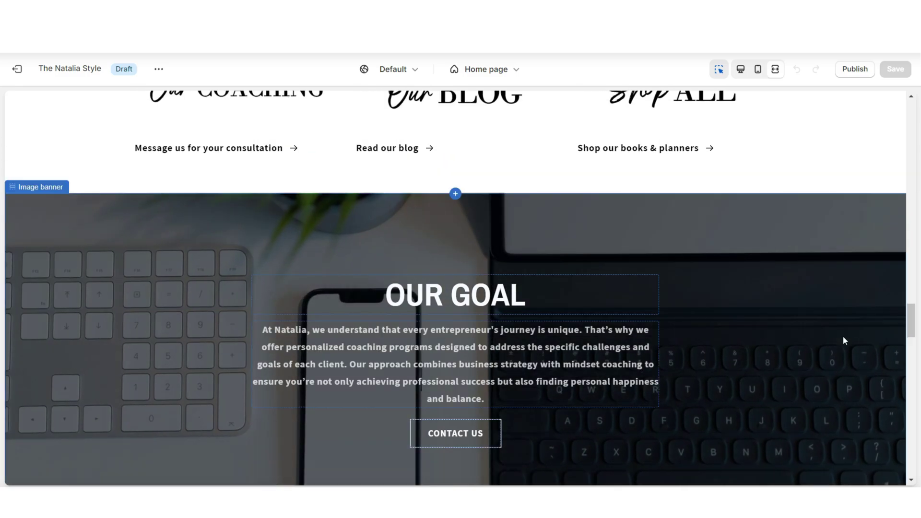
scroll(818, 285, down, 2)
scroll(865, 318, up, 3)
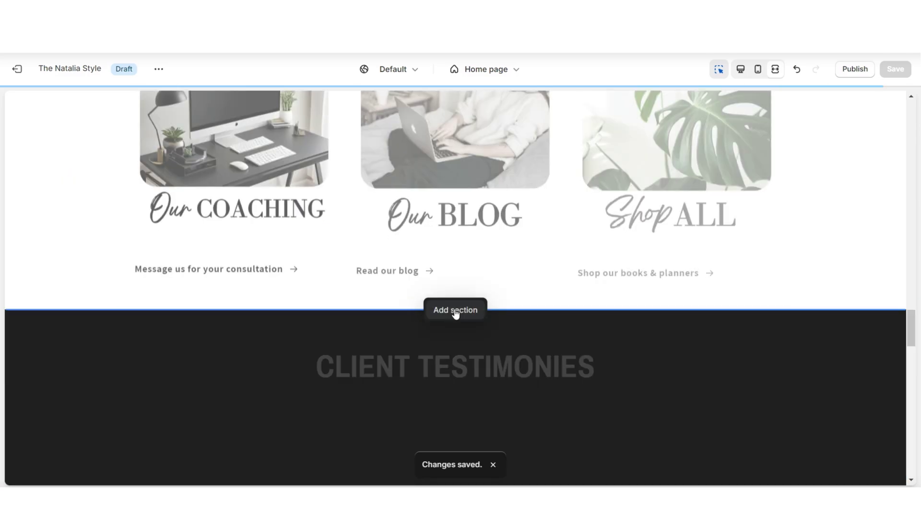
click(454, 309)
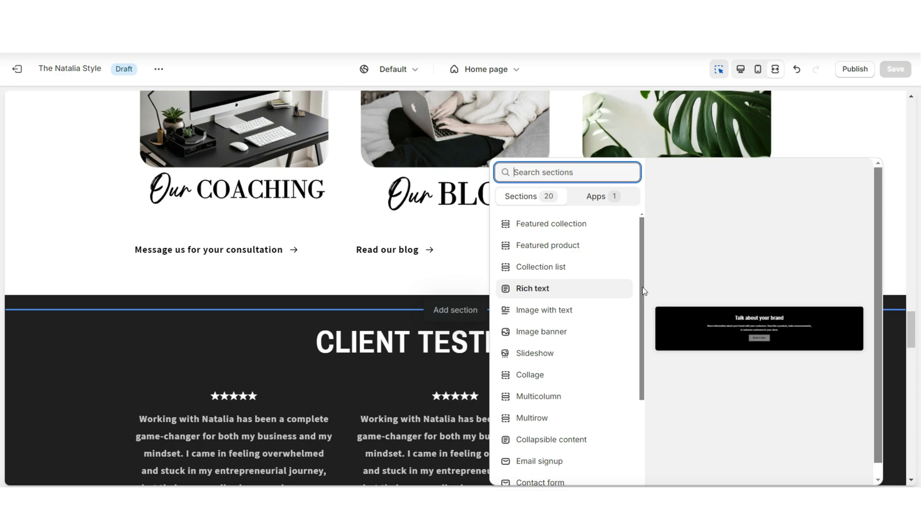
- Insert a new Image banner section with the desk photo and save it
click(583, 335)
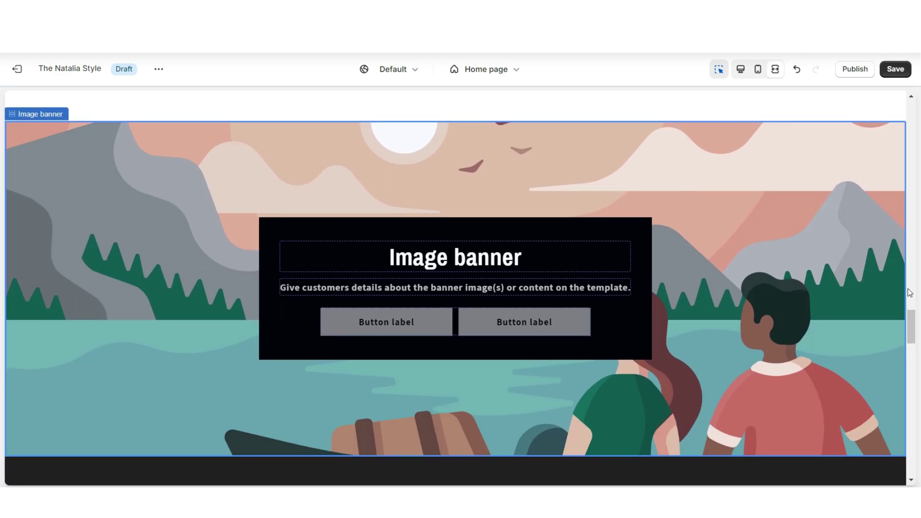
key(ctrl+s)
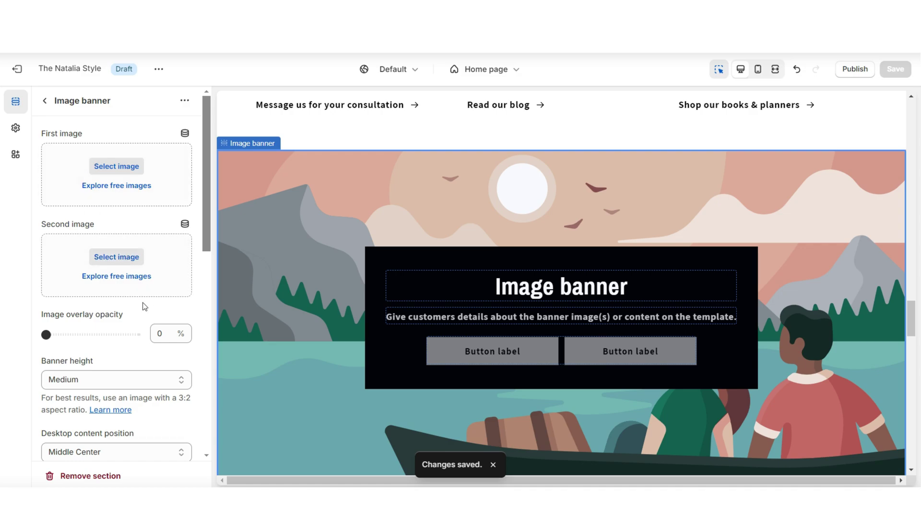
scroll(201, 308, down, 8)
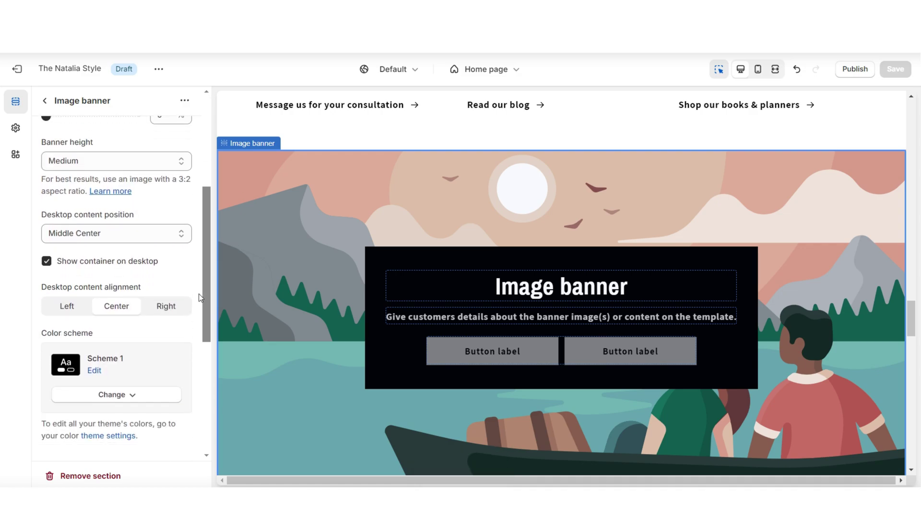
scroll(193, 314, up, 8)
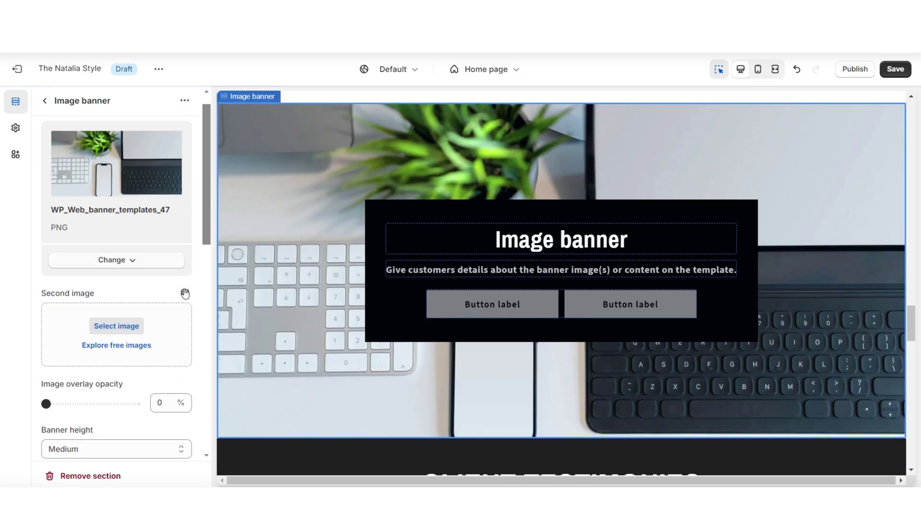
scroll(185, 294, down, 2)
- Set the banner overlay to 60%, hide the desktop container, and use a fixed background
drag(46, 306, 98, 304)
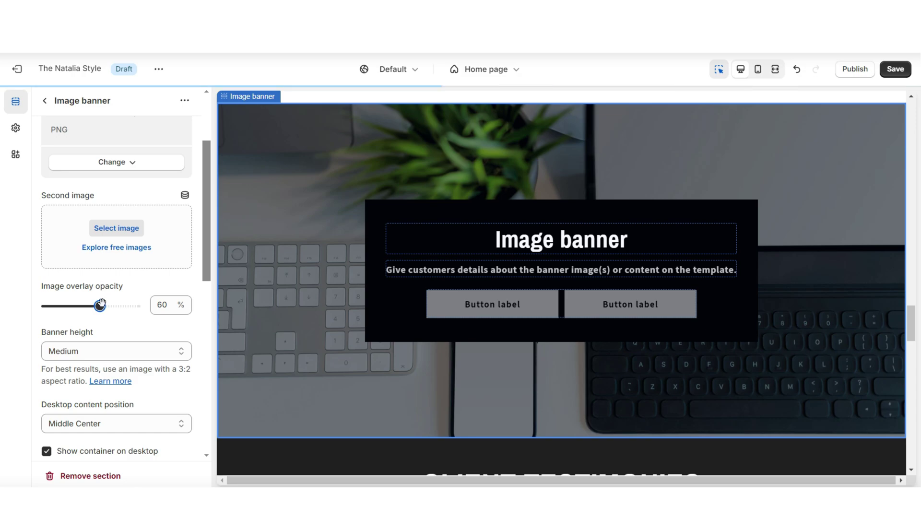
scroll(67, 336, down, 3)
click(67, 333)
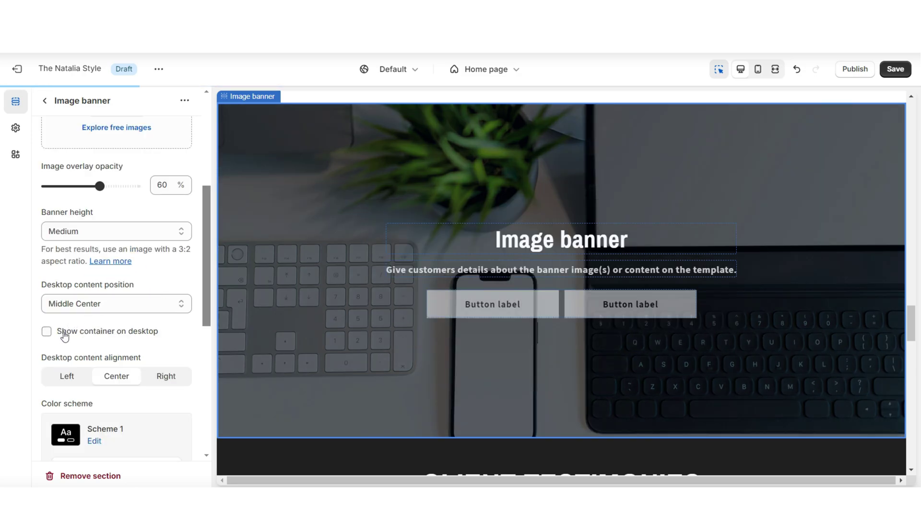
scroll(96, 288, down, 6)
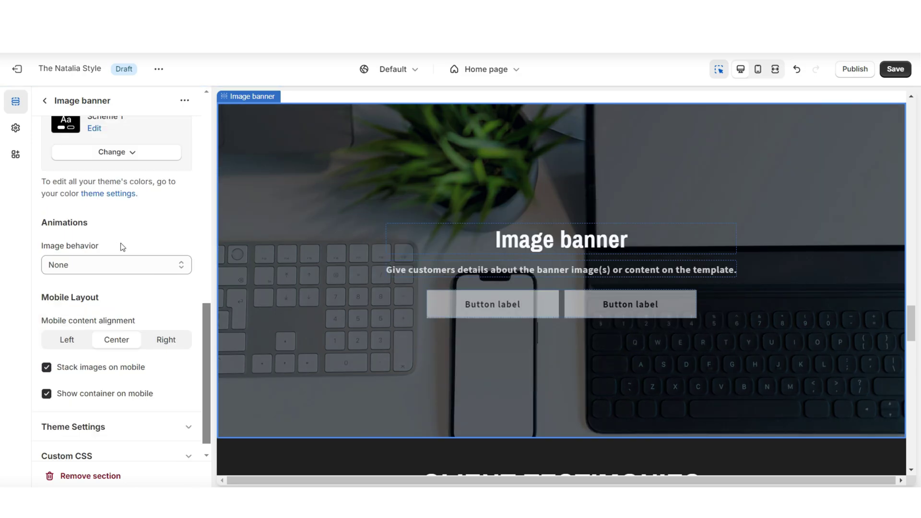
click(87, 266)
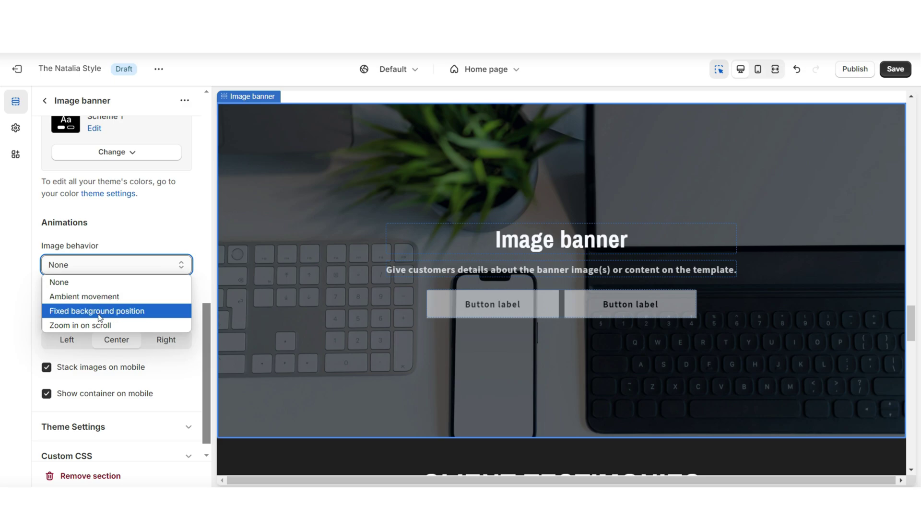
click(99, 312)
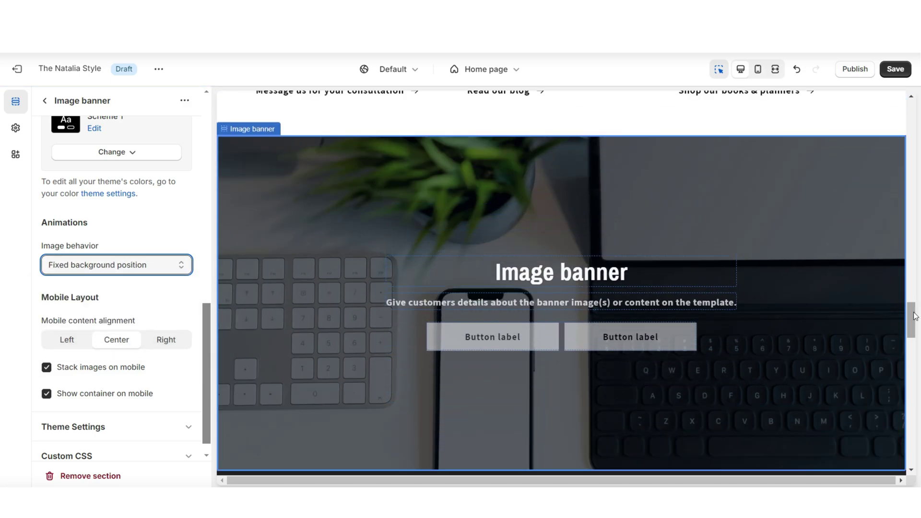
click(560, 272)
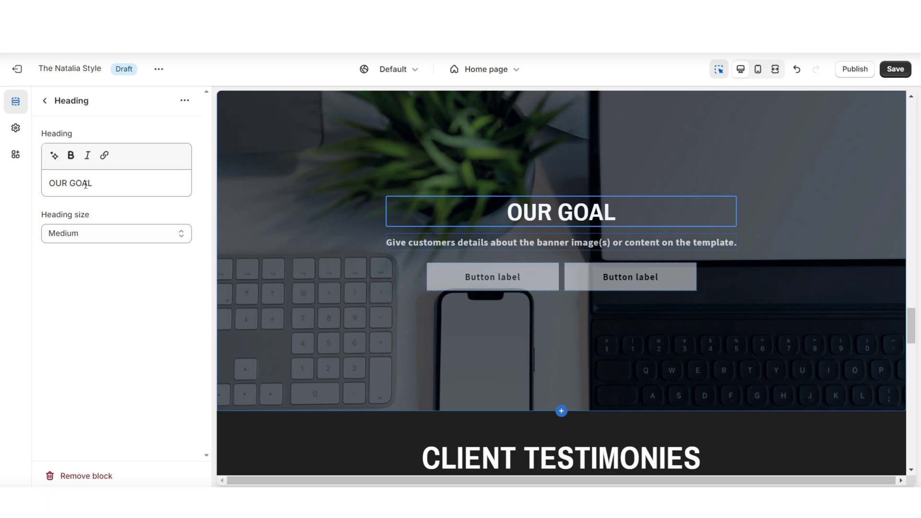
- Make the OUR GOAL heading Large and paste the coaching paragraph as the description
click(99, 234)
click(101, 278)
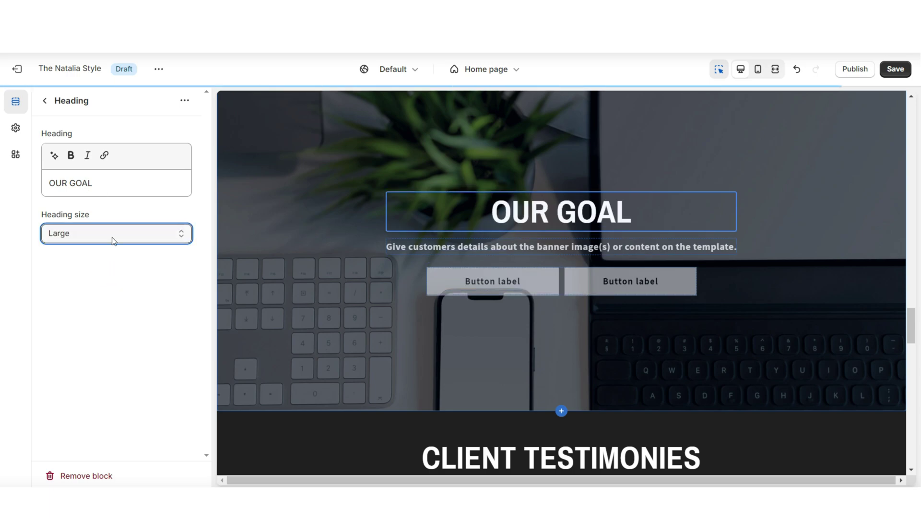
click(408, 247)
triple_click(156, 196)
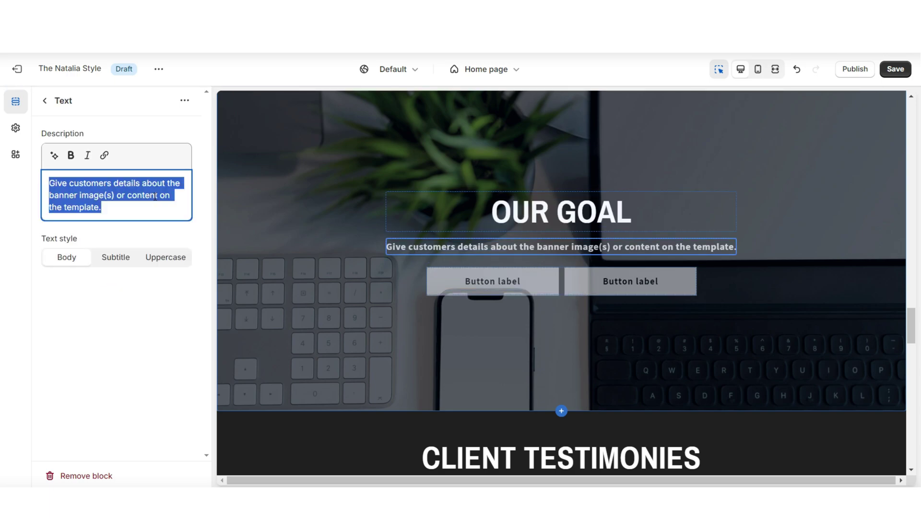
right_click(159, 192)
click(187, 264)
- Link the banner's CONTACT US button to the Contact page
click(544, 313)
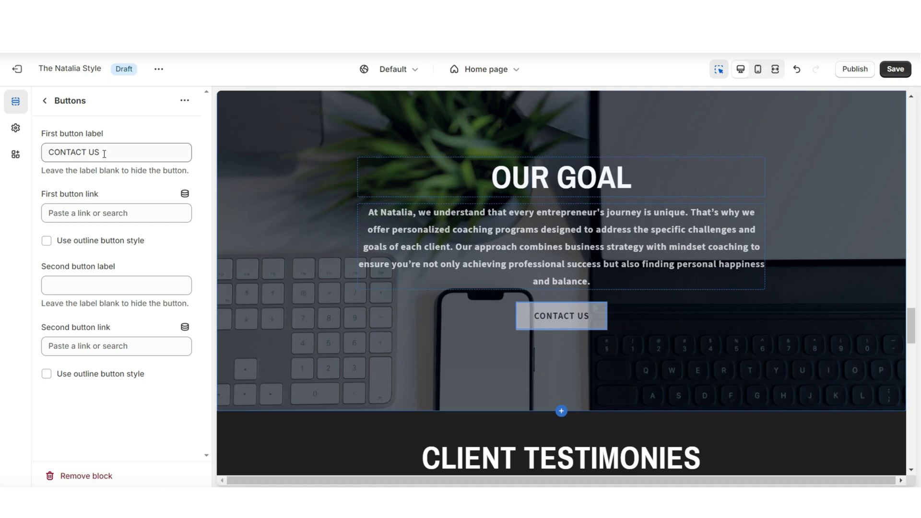
scroll(236, 222, up, 2)
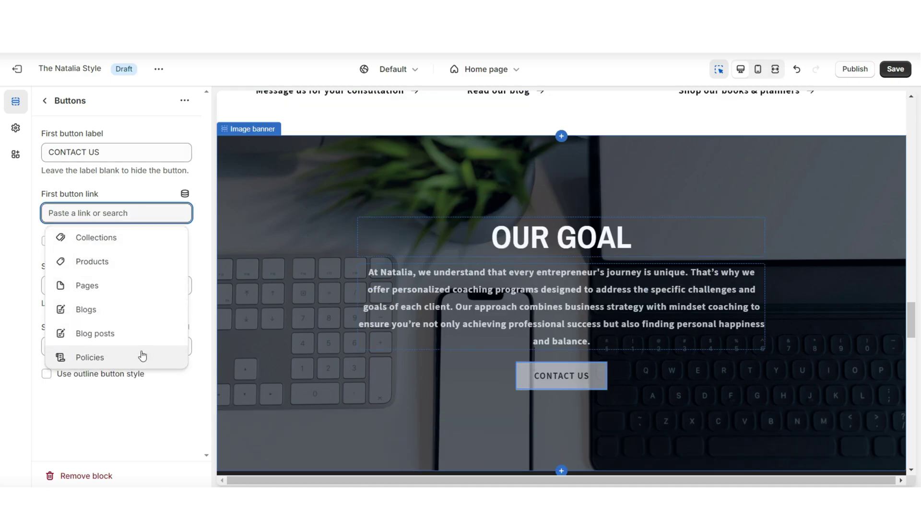
click(117, 284)
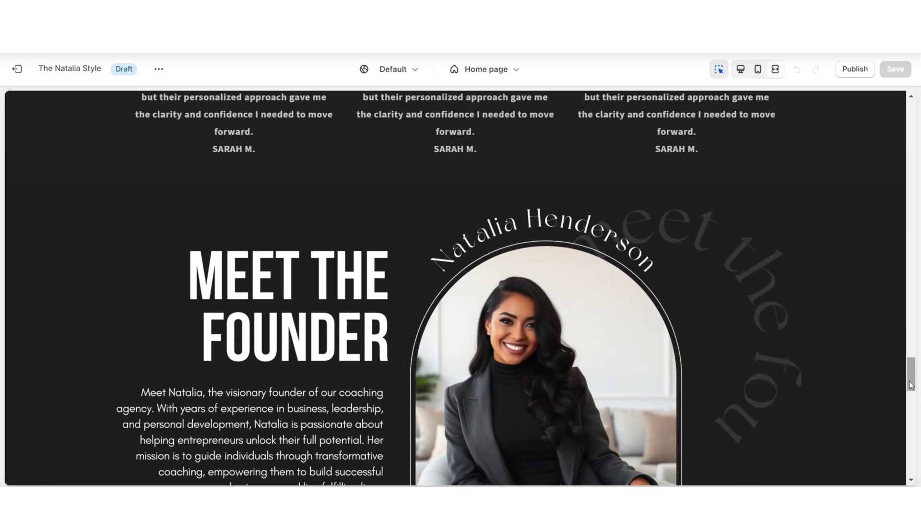
scroll(912, 385, up, 6)
scroll(911, 386, up, 8)
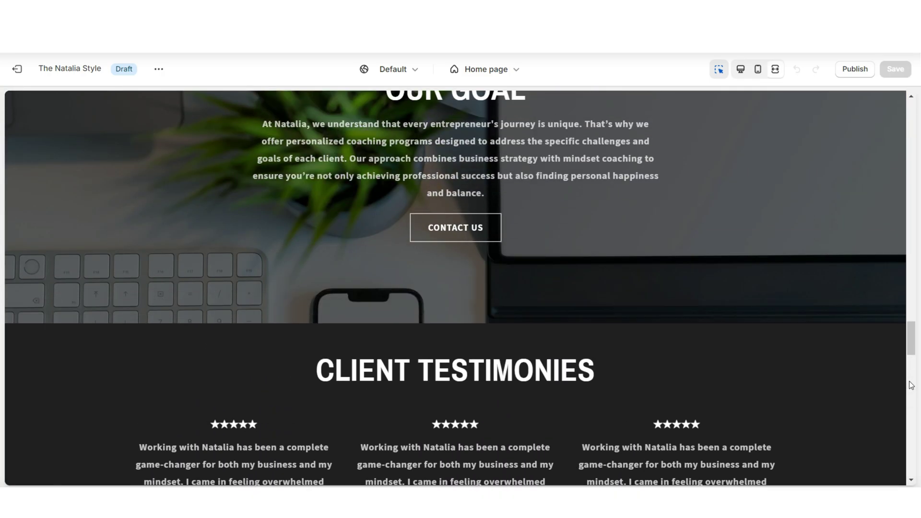
scroll(911, 385, down, 6)
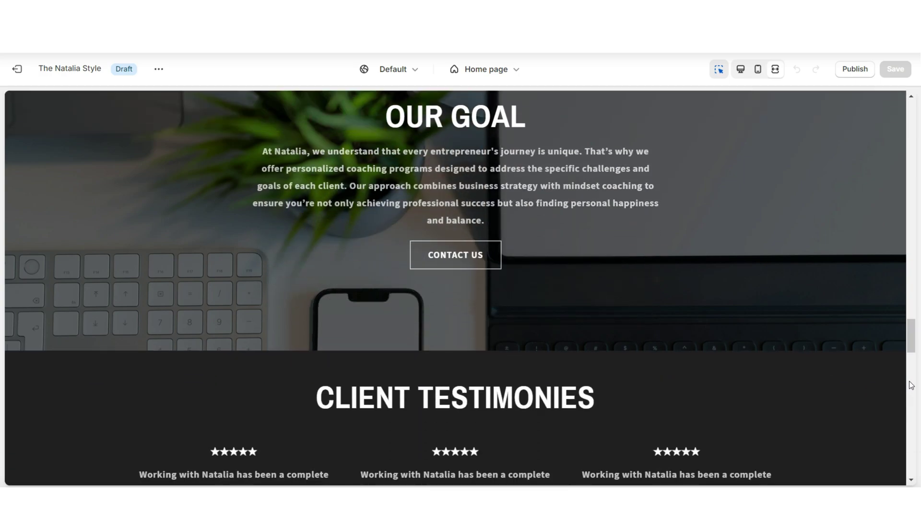
scroll(911, 386, up, 11)
scroll(916, 324, up, 5)
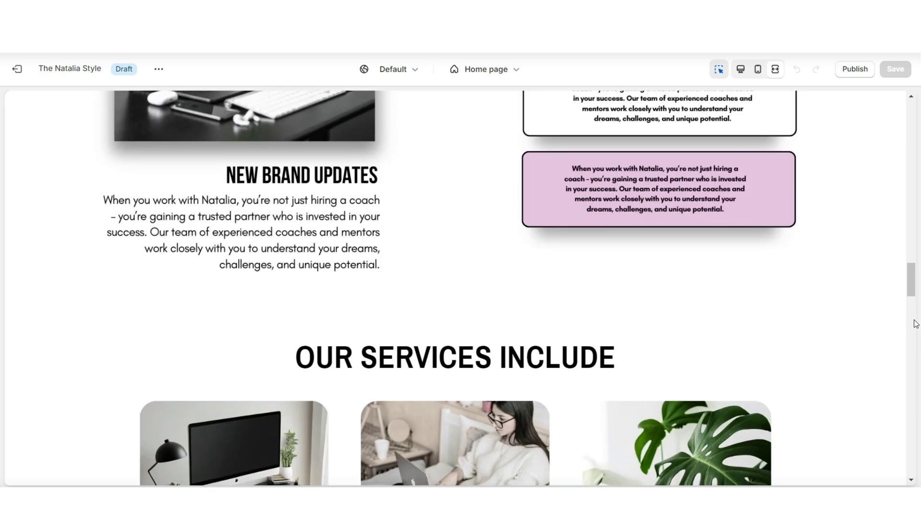
scroll(916, 324, up, 6)
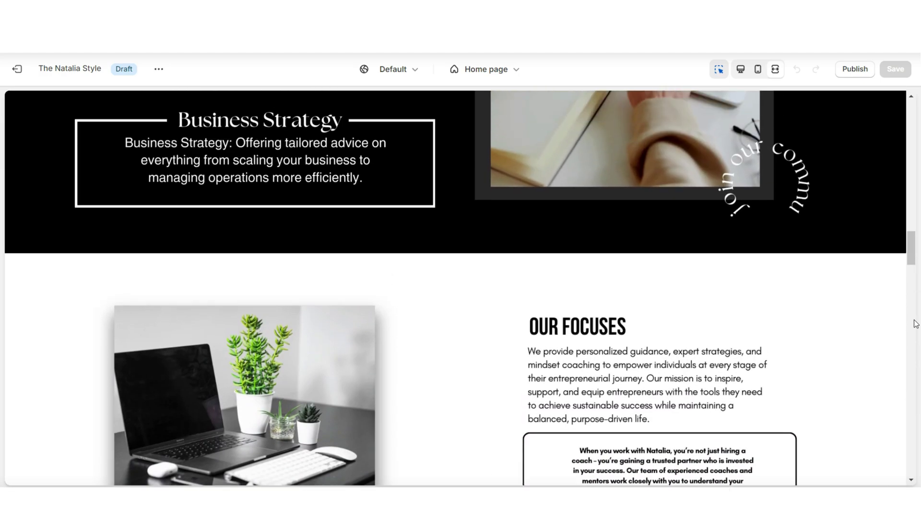
scroll(917, 324, up, 6)
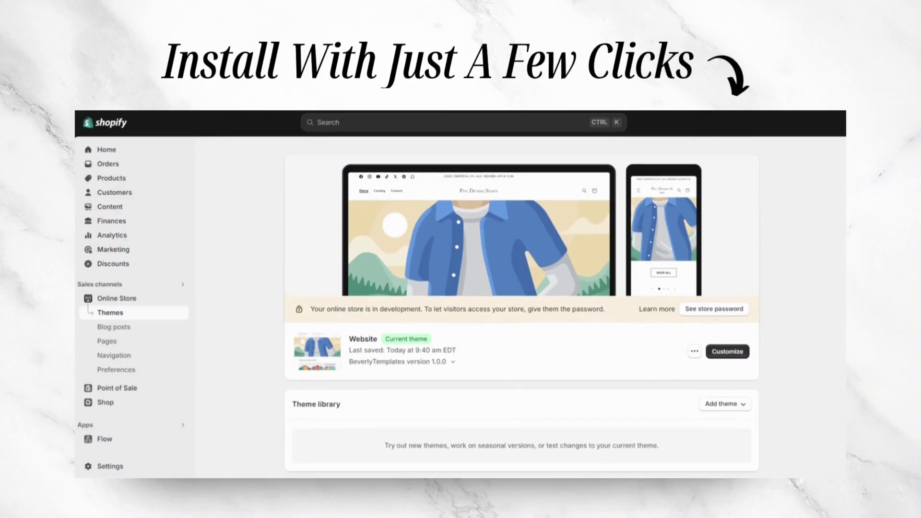
- Upload the theme zip file to the library via Add theme > Upload zip file
click(738, 394)
click(742, 441)
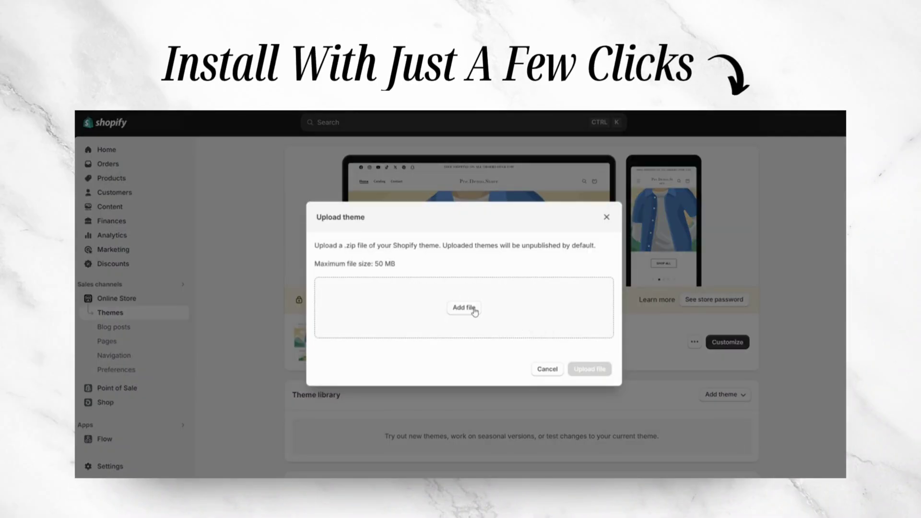
click(590, 369)
scroll(778, 380, down, 2)
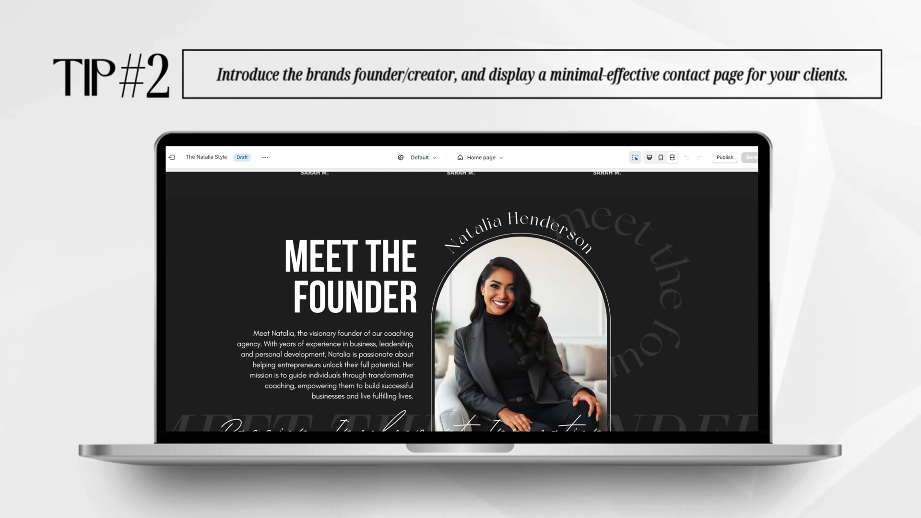
- Scroll the home page, go to Contact from the site menu, and review the contact form
scroll(462, 302, down, 5)
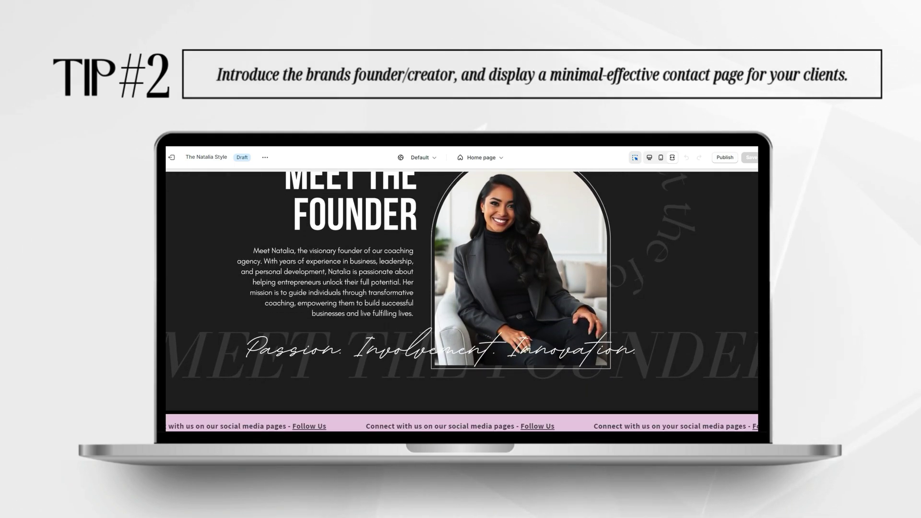
scroll(462, 302, down, 5)
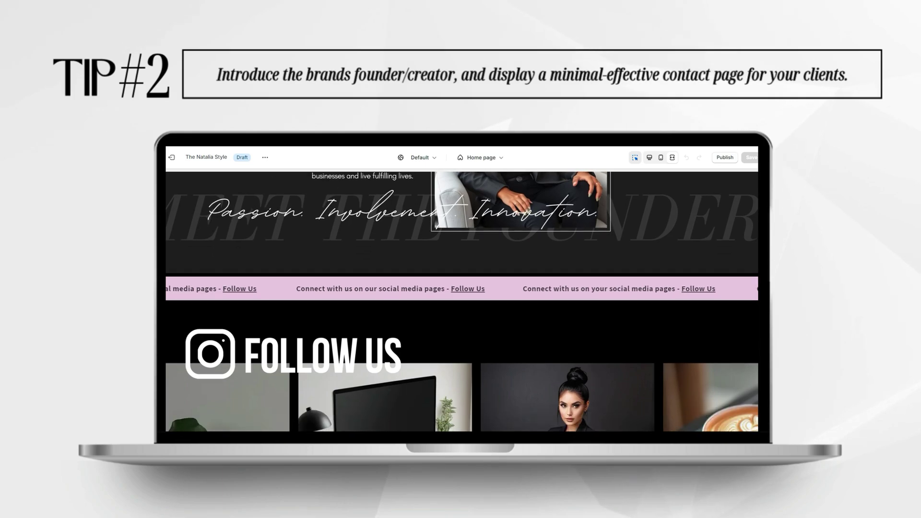
scroll(462, 301, down, 5)
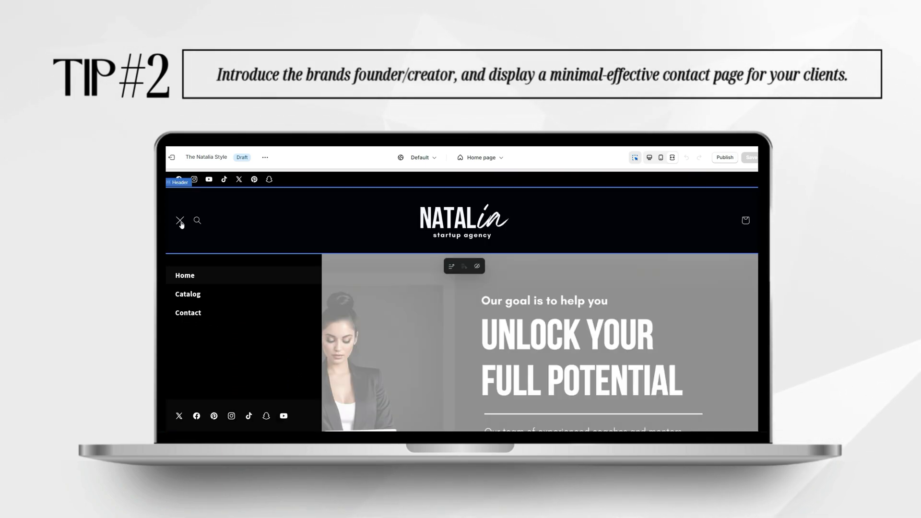
click(188, 313)
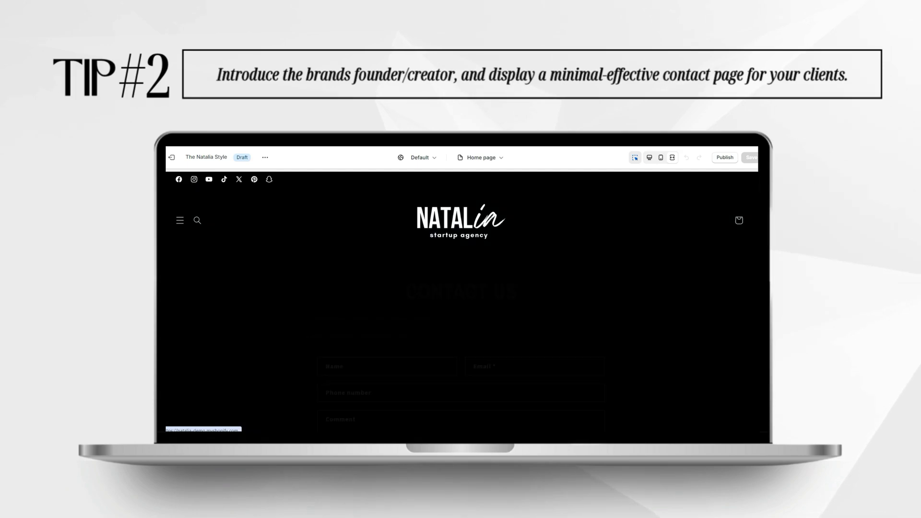
scroll(462, 301, down, 1)
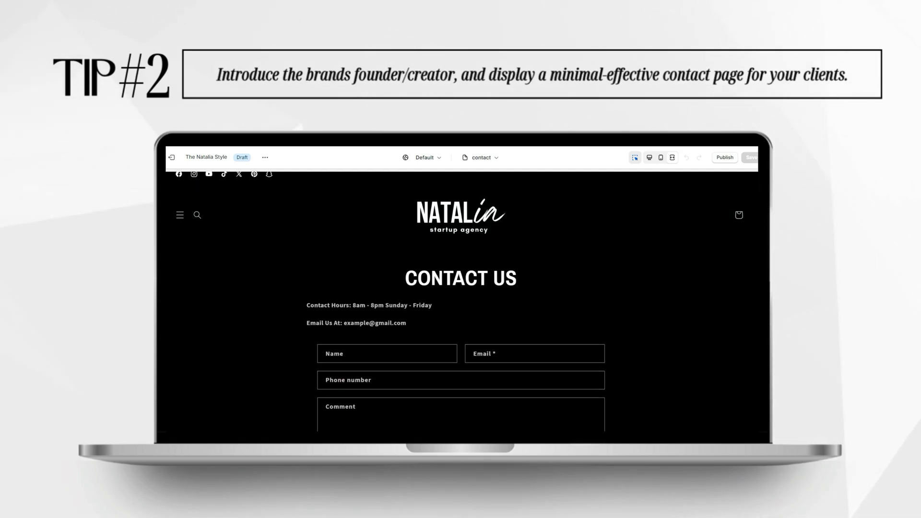
scroll(462, 307, down, 3)
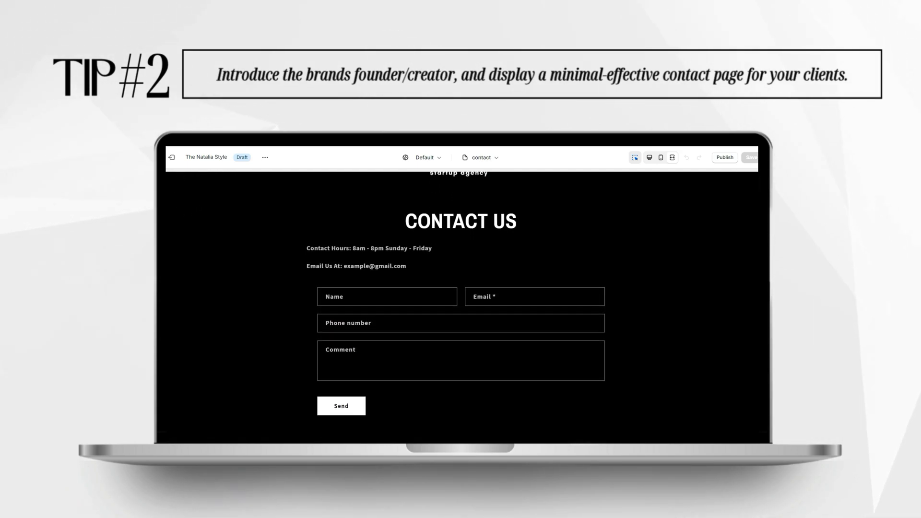
scroll(462, 307, down, 2)
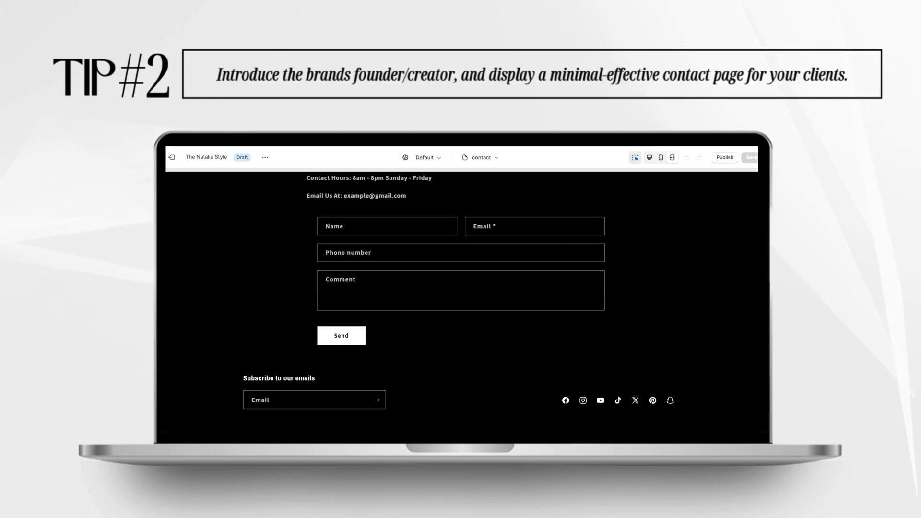
scroll(463, 307, up, 5)
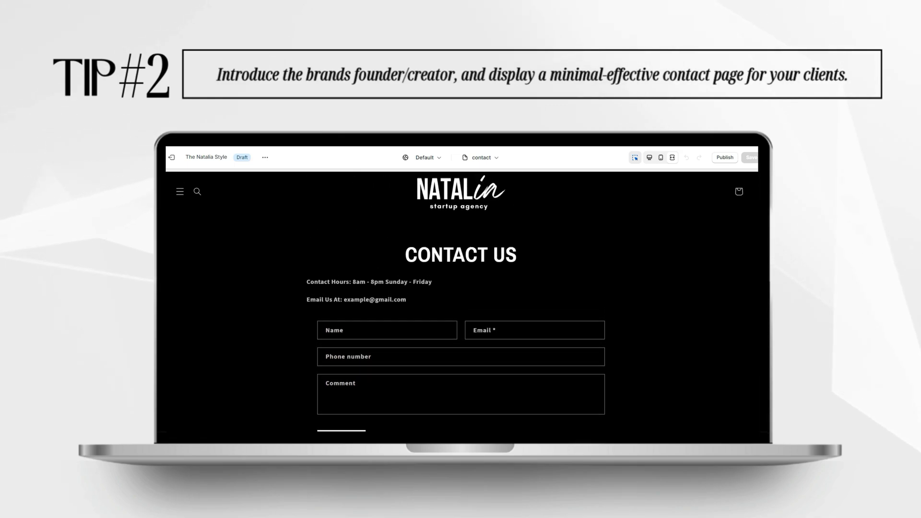
scroll(462, 308, down, 2)
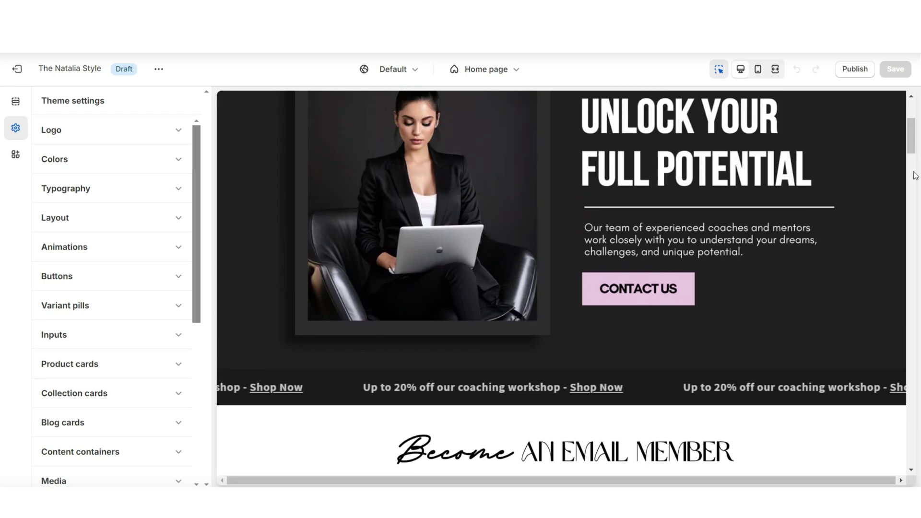
- Go to the Contact page through the header's navigation drawer
scroll(915, 176, up, 5)
click(243, 170)
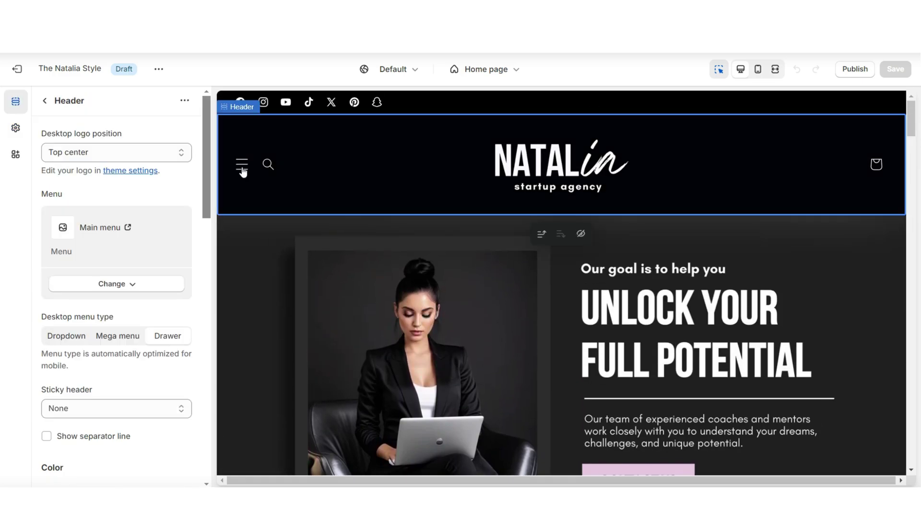
click(242, 171)
click(275, 303)
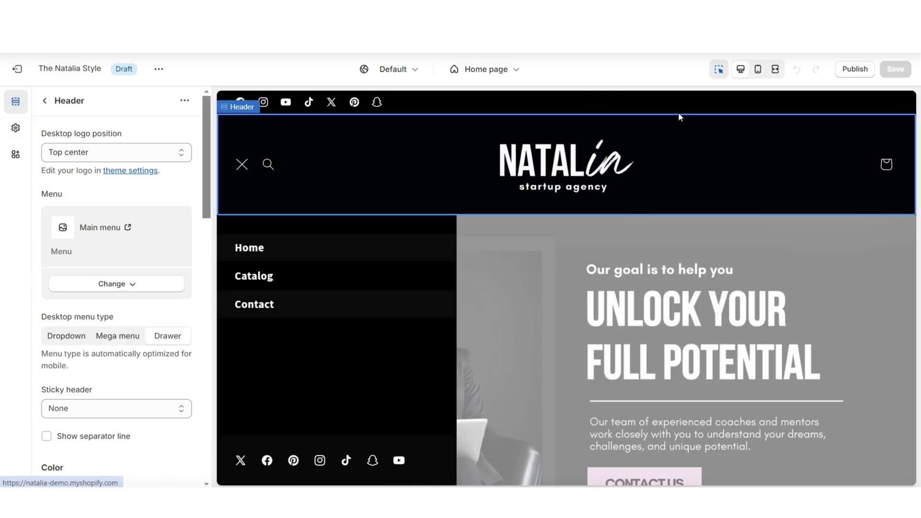
- Preview the contact page at full width in mobile, then desktop view
click(776, 69)
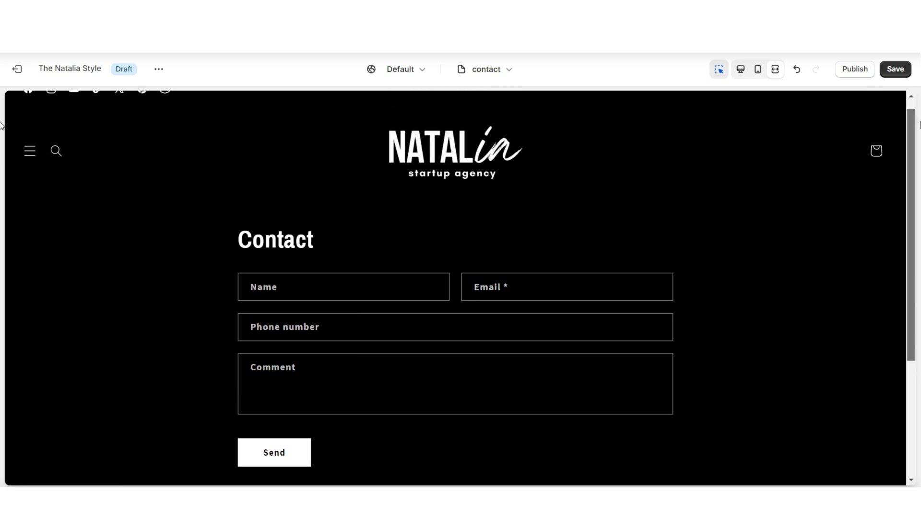
click(758, 68)
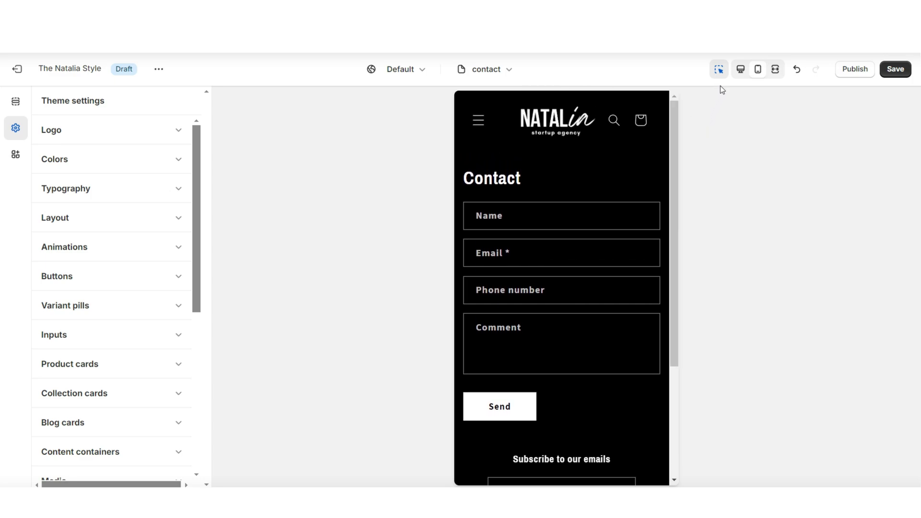
click(737, 74)
click(569, 235)
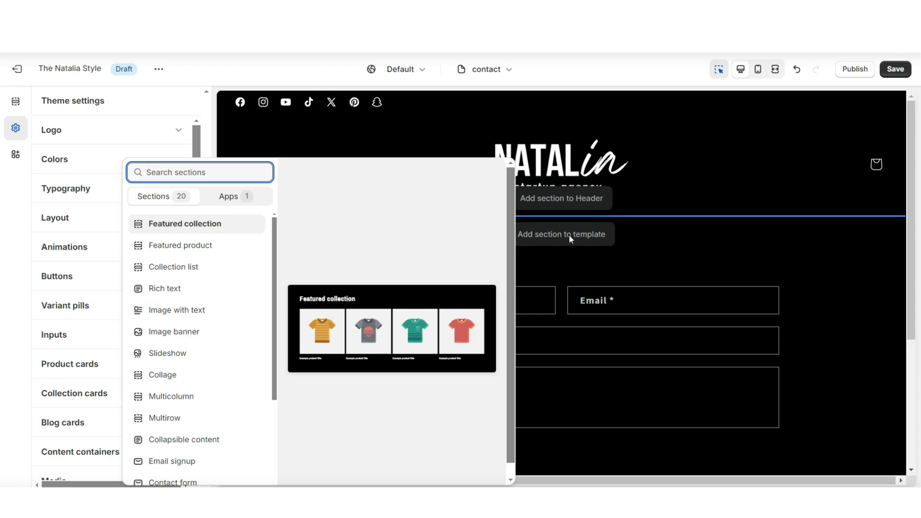
- Add a Rich text section to the contact page and change its heading to CONTACT US
click(233, 290)
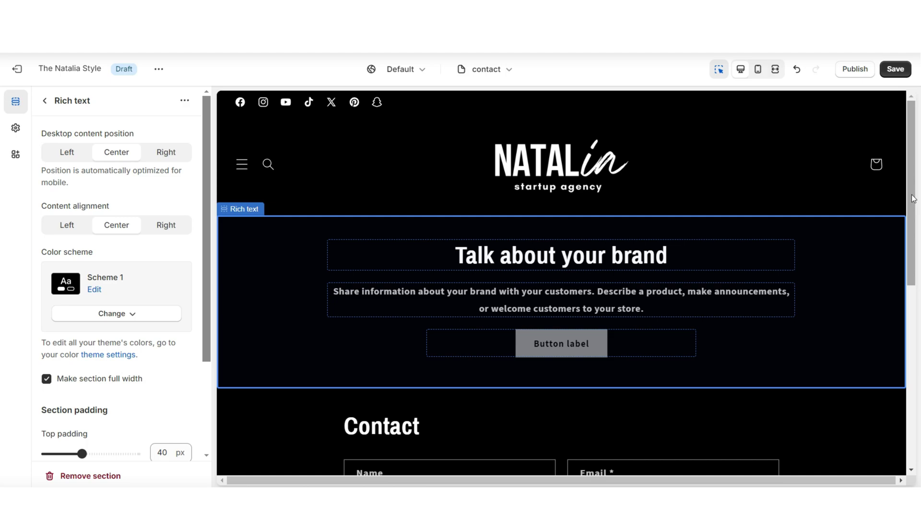
click(459, 249)
triple_click(88, 182)
text(CONTACT US)
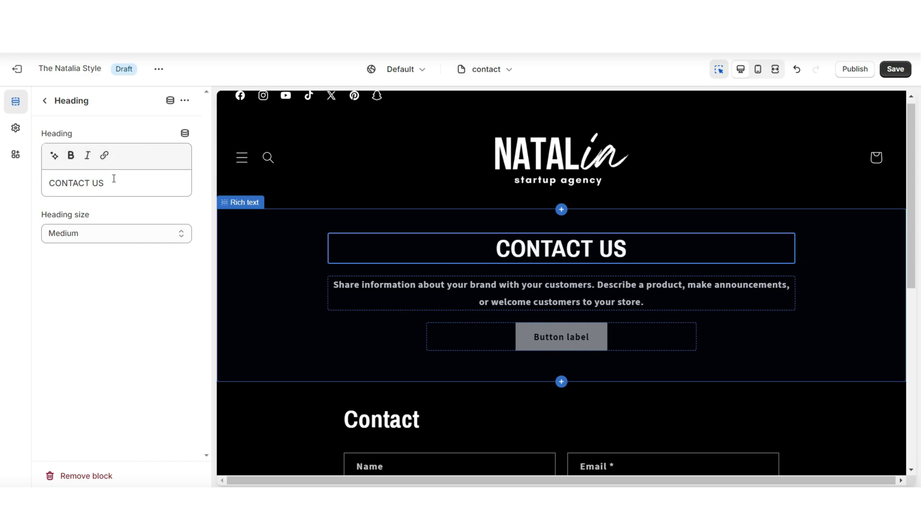
- Italicise the CONTACT US heading and set its heading size to Large
triple_click(113, 180)
click(87, 155)
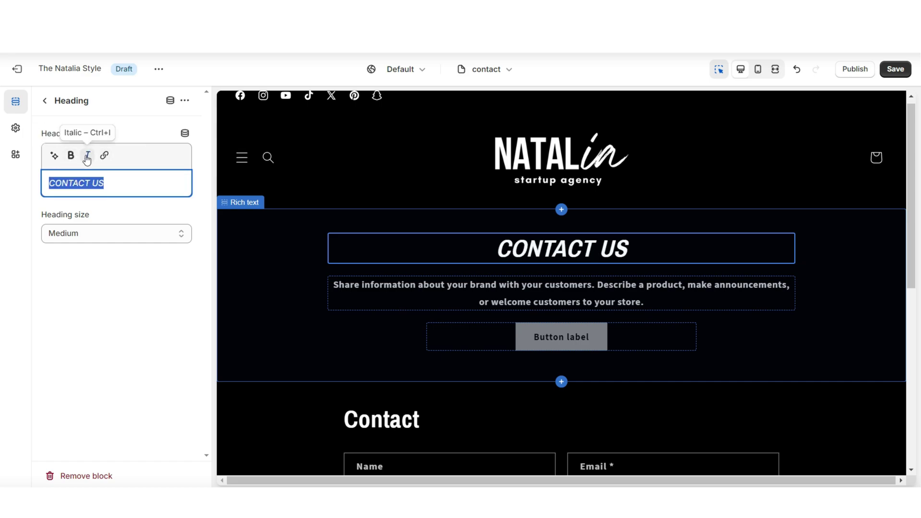
click(105, 156)
click(99, 226)
click(109, 319)
click(96, 234)
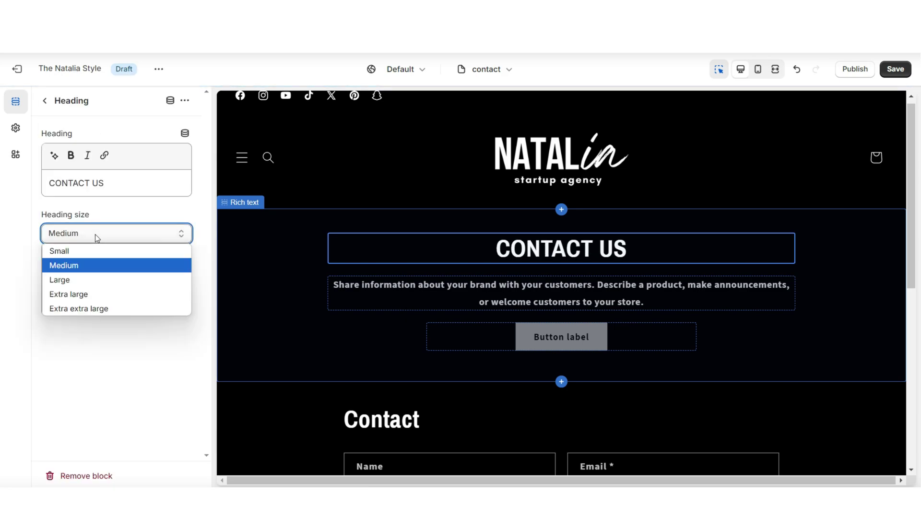
click(101, 277)
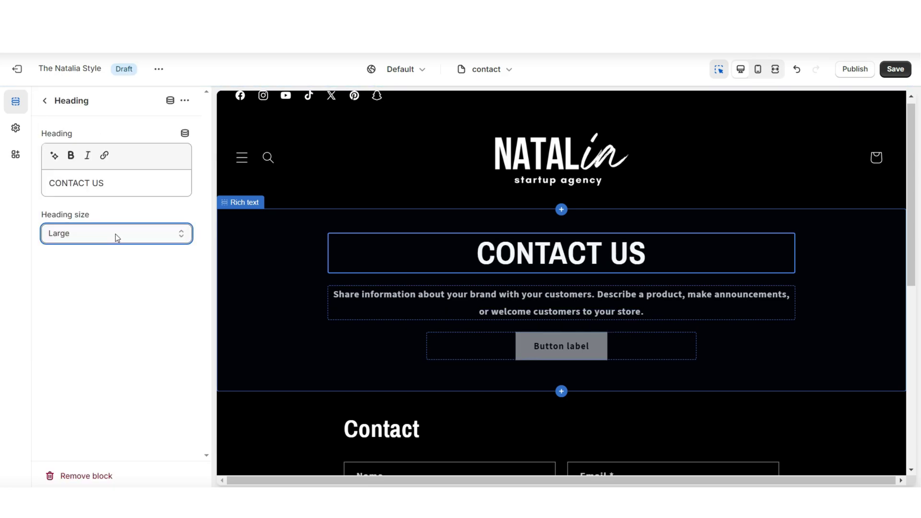
click(279, 291)
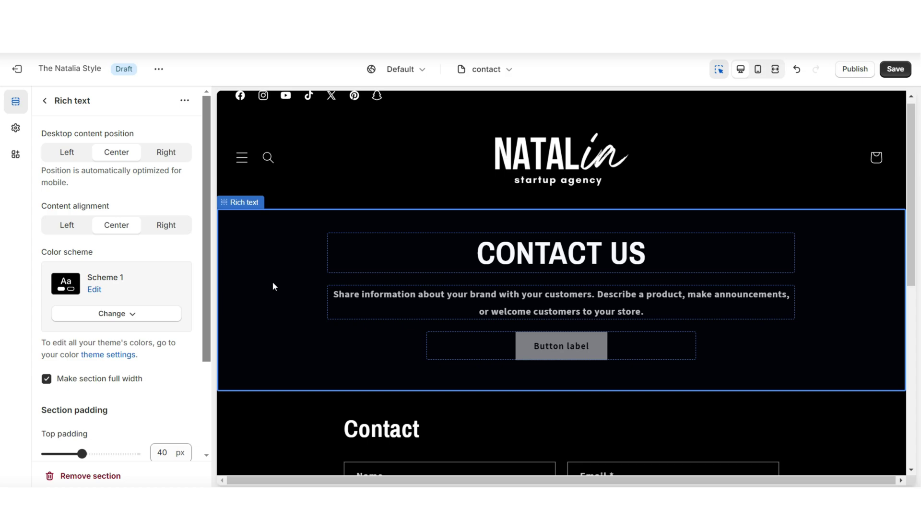
- Keep the desktop content position Center and set content alignment to Left
scroll(207, 212, down, 1)
scroll(206, 211, up, 1)
click(86, 153)
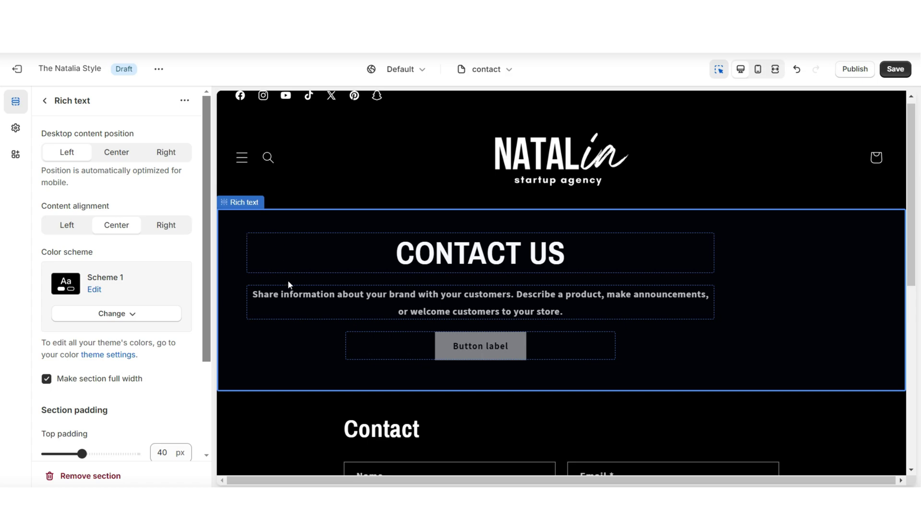
click(116, 152)
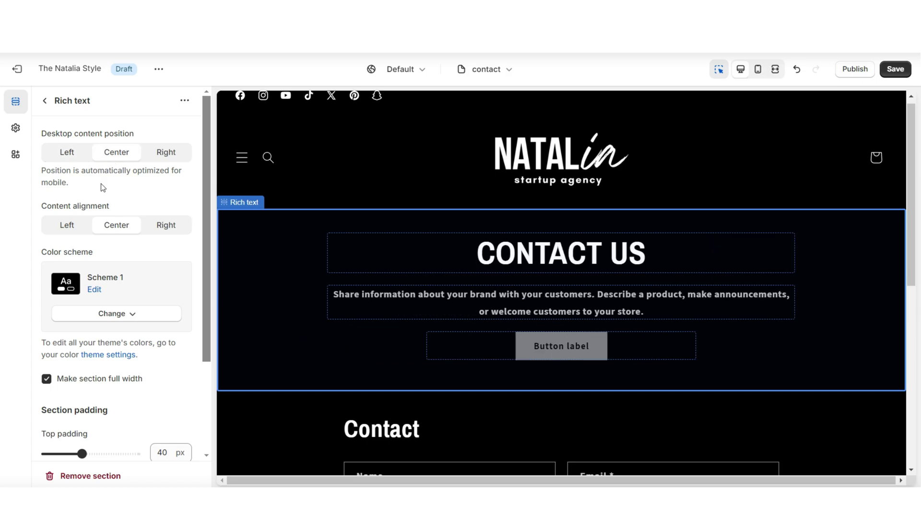
click(75, 229)
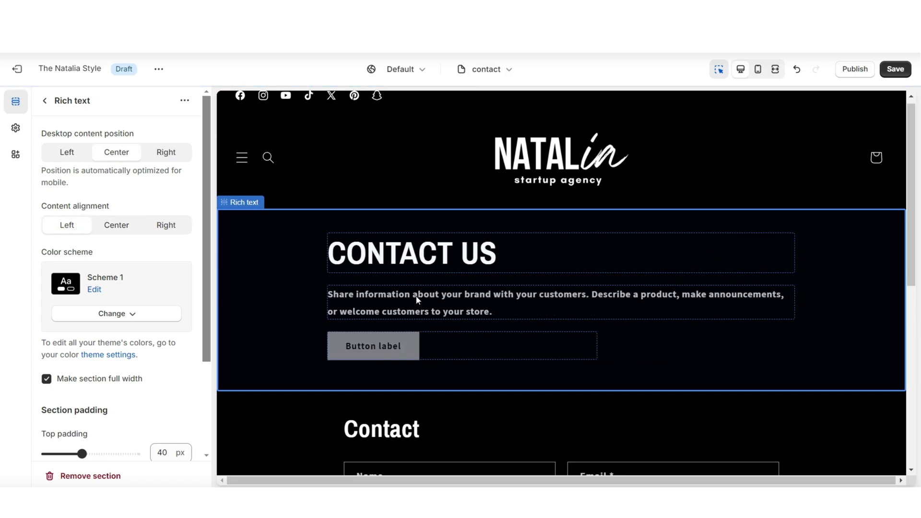
click(168, 227)
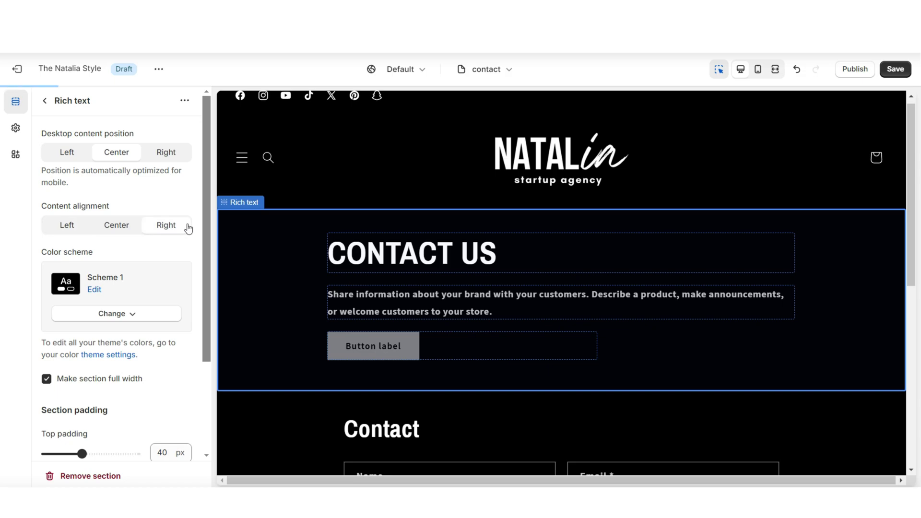
click(76, 227)
- Keep 'Make section full width' enabled for the Rich text section
scroll(82, 206, down, 2)
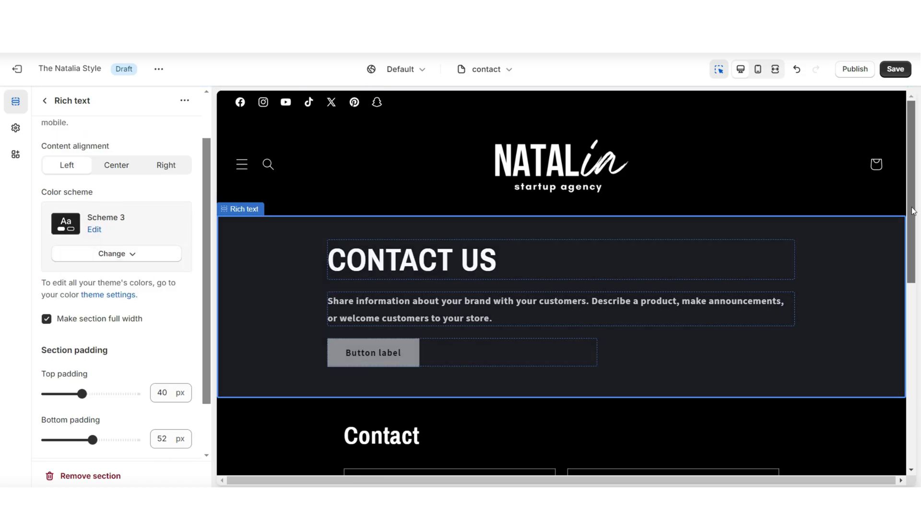
drag(913, 211, 175, 288)
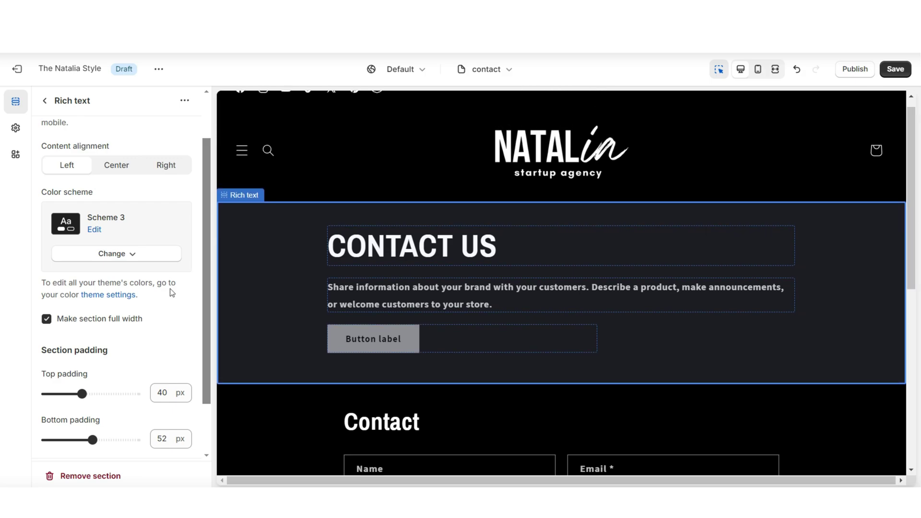
click(47, 319)
mouse_move(913, 188)
mouse_down()
mouse_move(912, 224)
mouse_move(915, 197)
mouse_up()
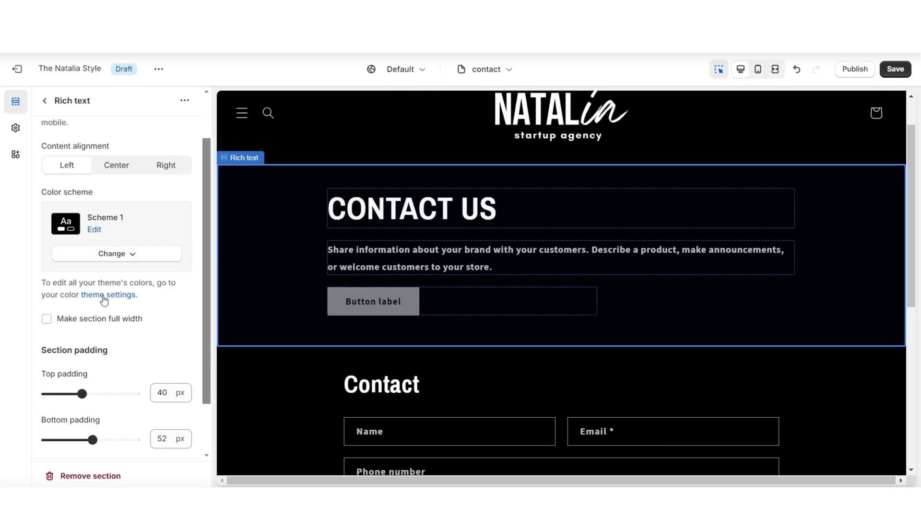
click(67, 319)
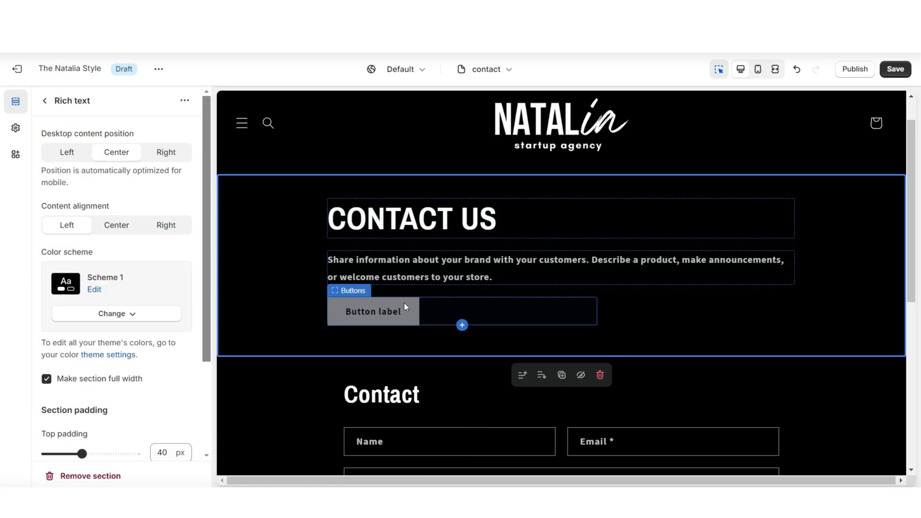
- Remove the CONTACT US button block and delete the 'Contact' heading from the contact form
click(448, 310)
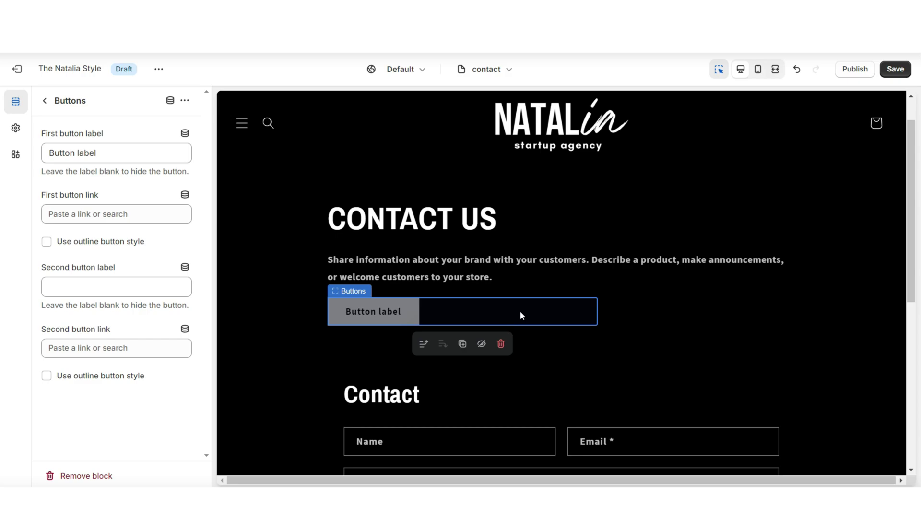
click(501, 343)
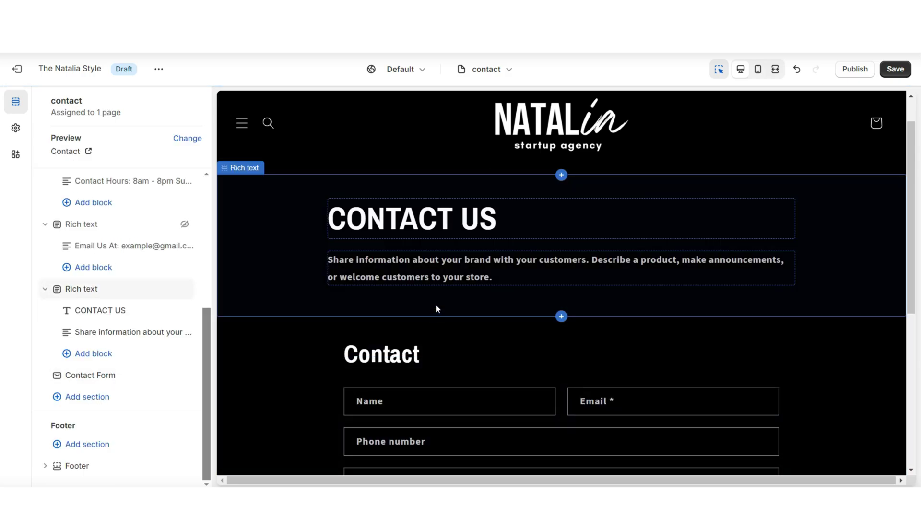
scroll(257, 286, down, 3)
click(290, 263)
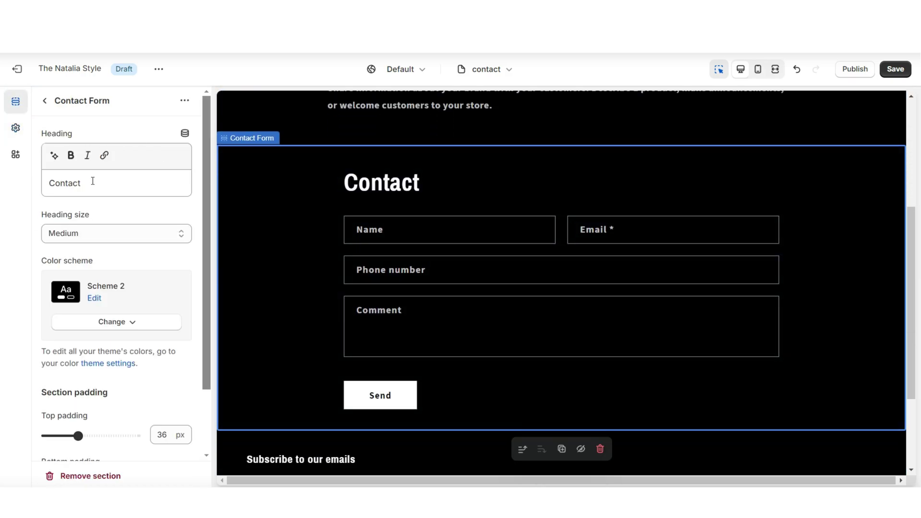
drag(93, 181, 43, 182)
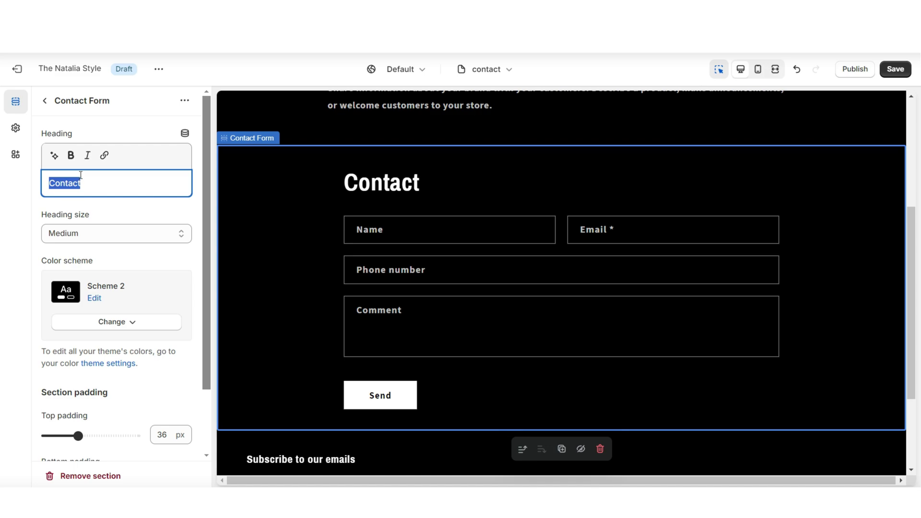
key(BackSpace)
scroll(393, 316, up, 4)
click(393, 316)
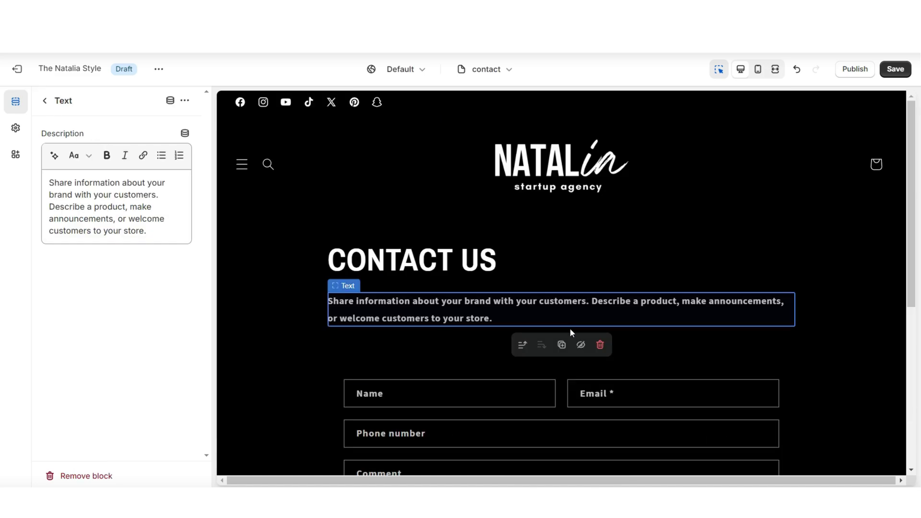
- Duplicate the description text block under CONTACT US
click(562, 345)
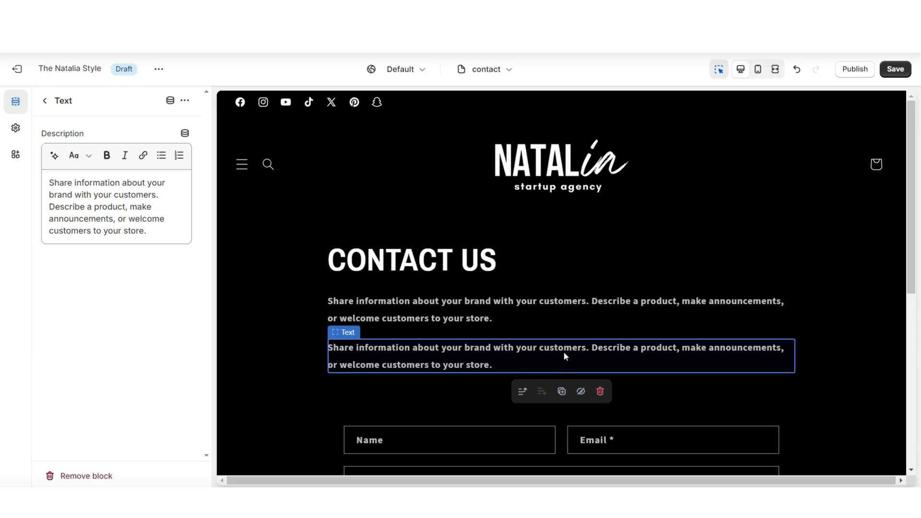
click(561, 373)
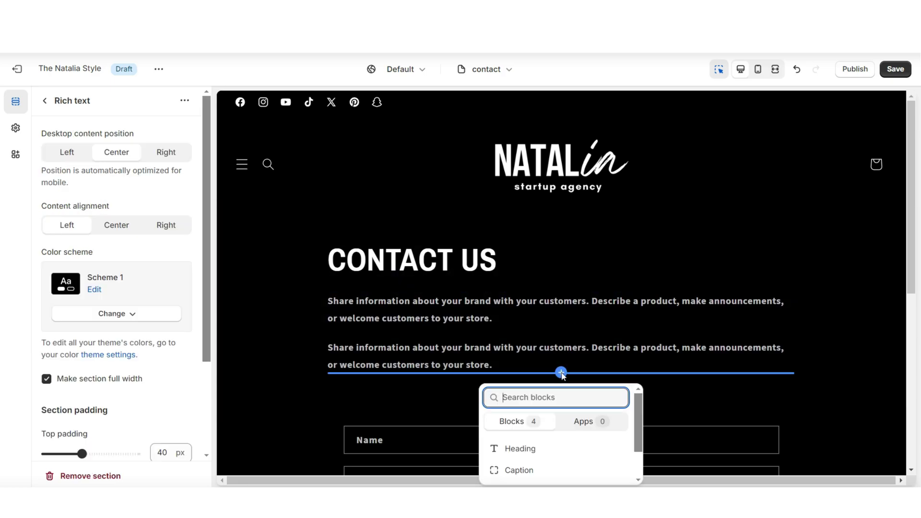
scroll(546, 451, down, 2)
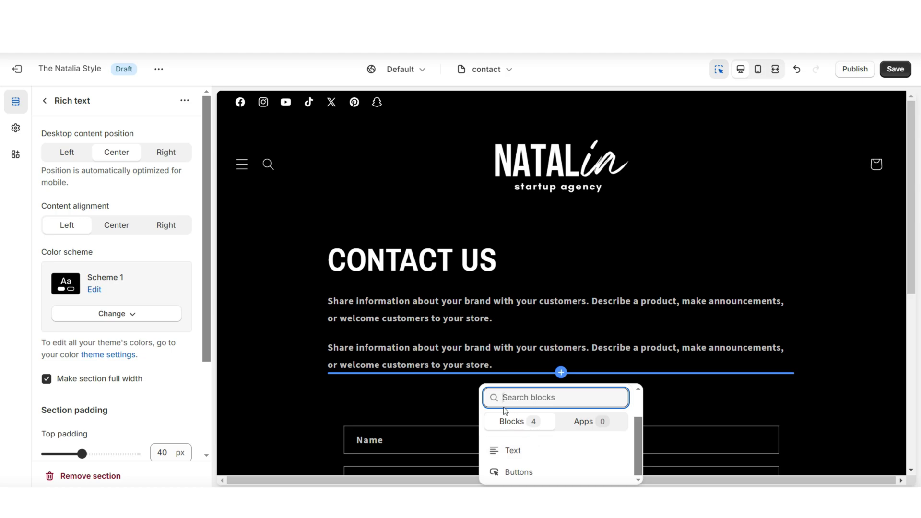
click(287, 338)
- Replace the first description with 'Contact Hours: 8am - 8pm Sunday - Friday', keeping normal text style
click(370, 312)
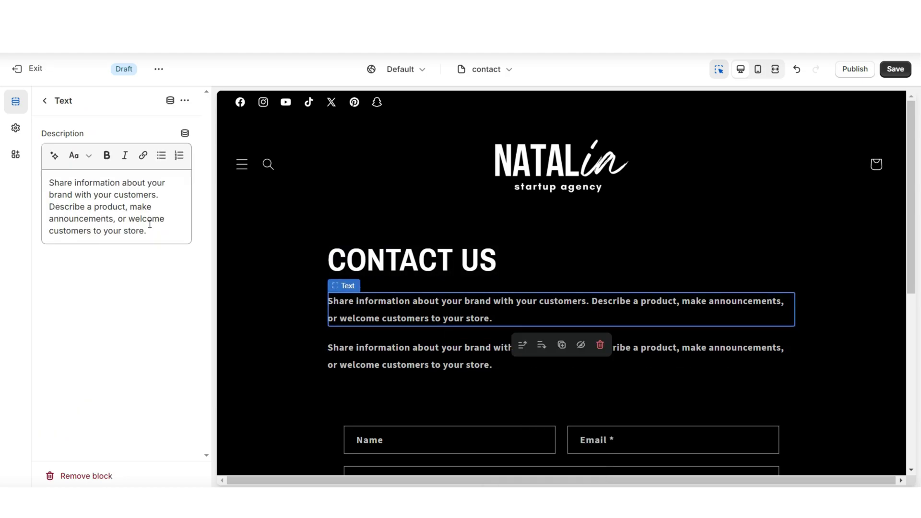
click(66, 178)
key(ctrl+a)
right_click(73, 194)
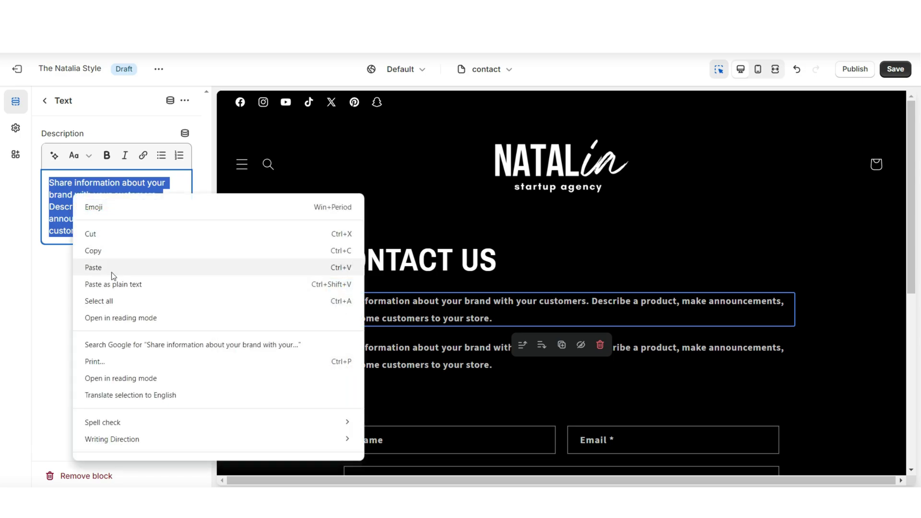
click(111, 269)
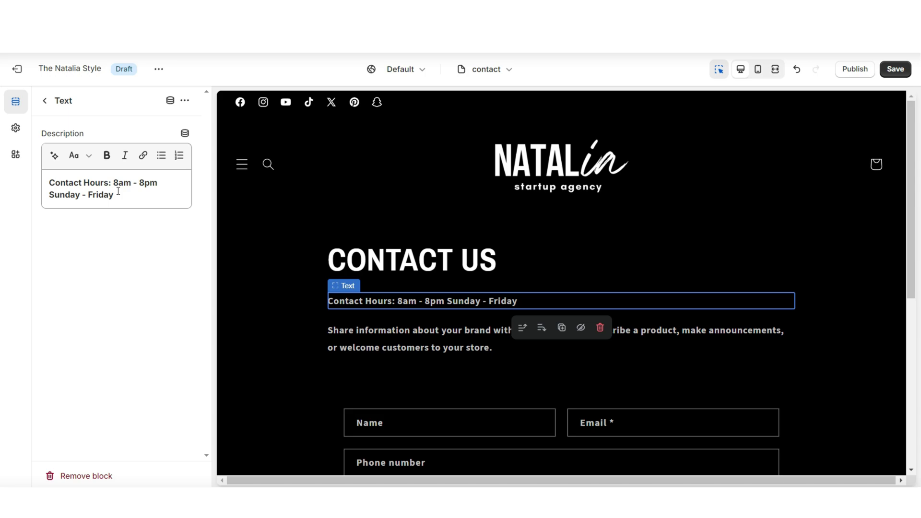
click(79, 204)
key(ctrl+a)
click(84, 156)
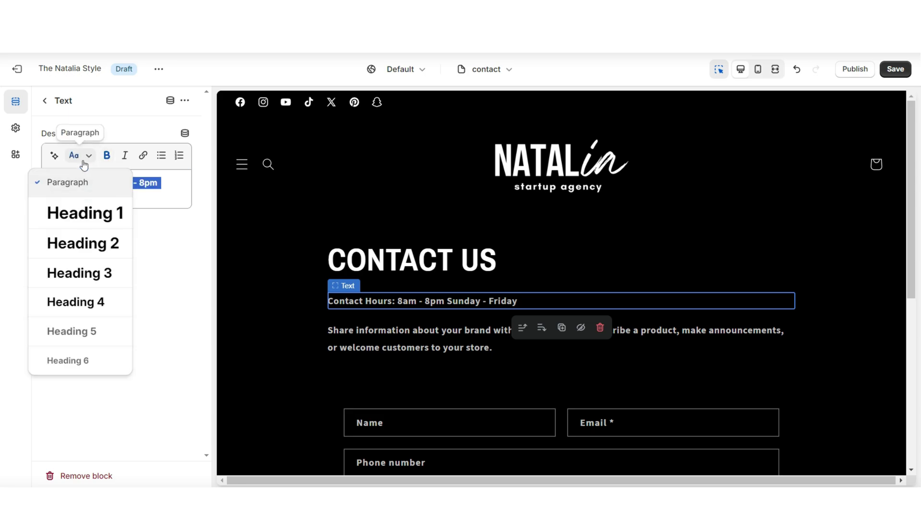
click(113, 243)
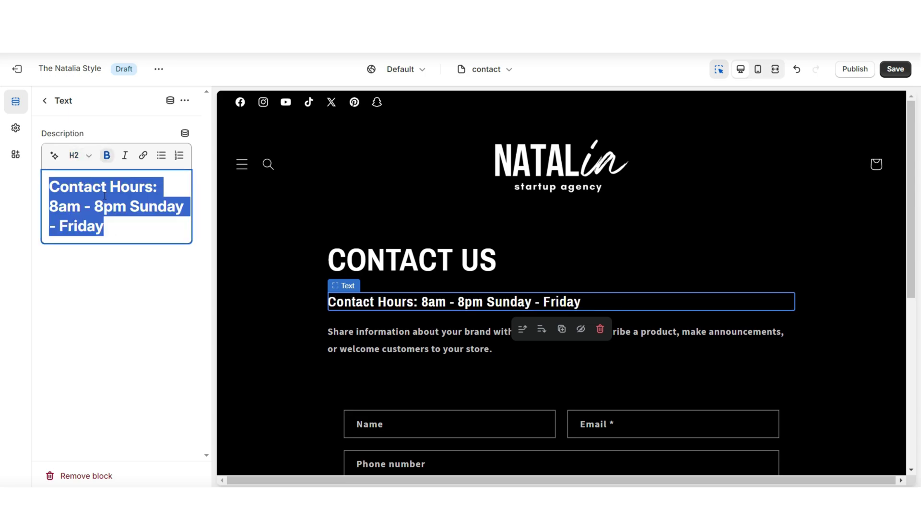
key(ctrl+z)
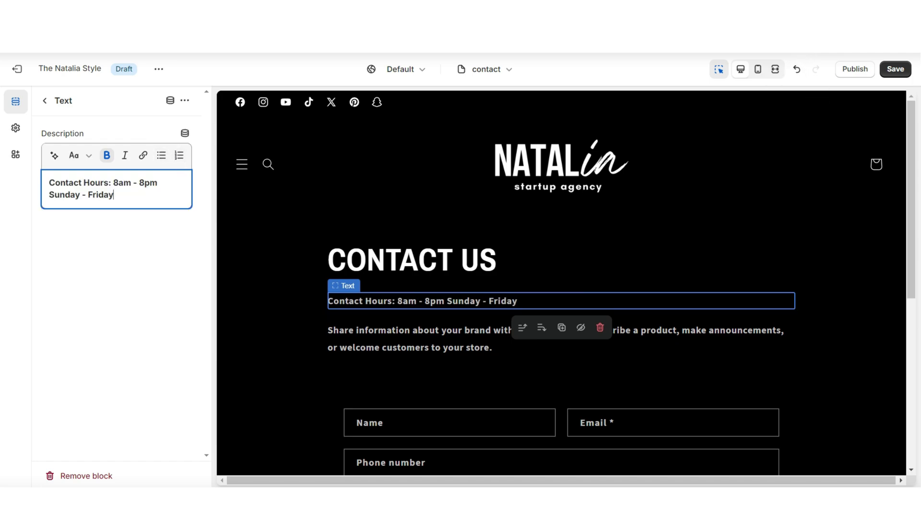
- Replace the second description with the Email Us At line and hide the sidebar
click(480, 339)
key(ctrl+a)
right_click(104, 197)
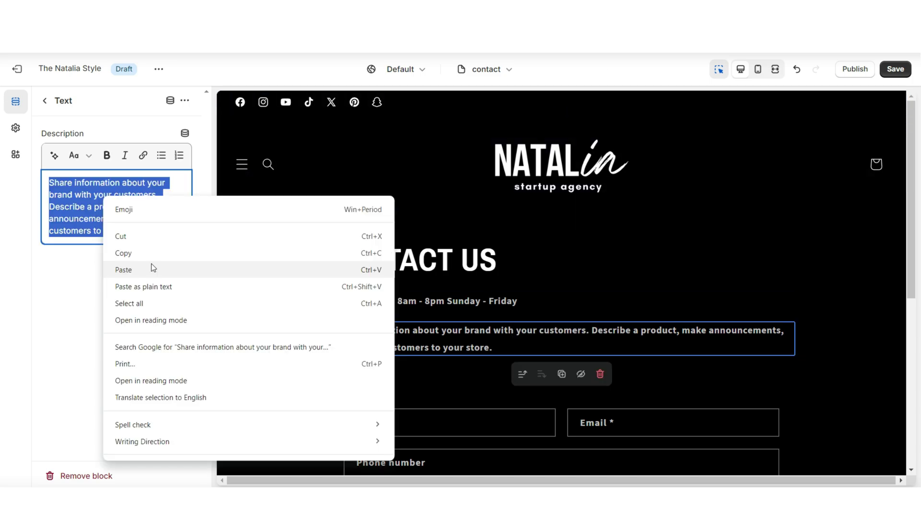
click(151, 264)
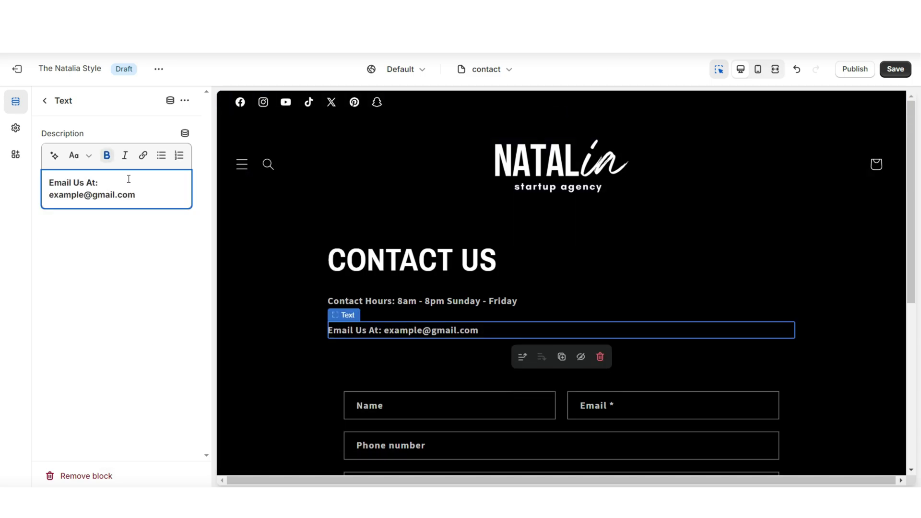
click(775, 69)
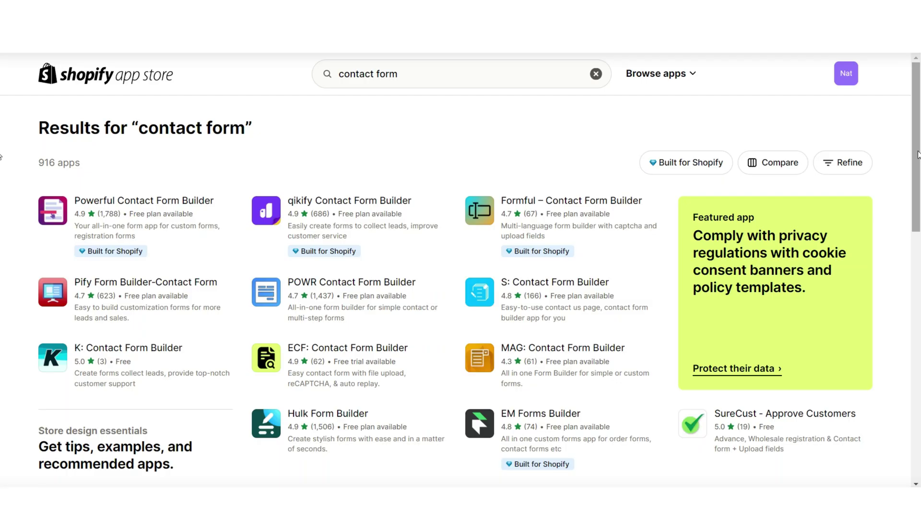
- Scroll the Hulk Form Builder listing to its pricing plans, from Free Basic to $299/month
drag(918, 154, 914, 196)
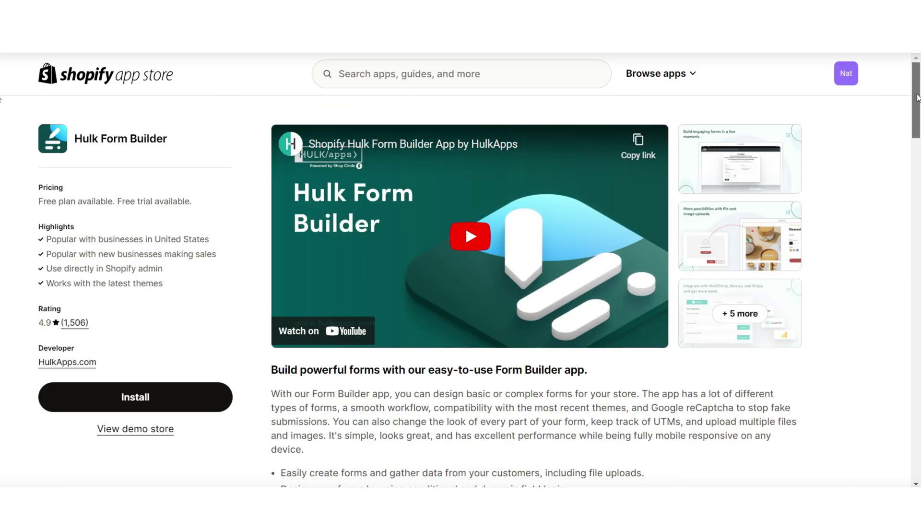
scroll(918, 98, down, 3)
scroll(917, 101, up, 2)
drag(916, 99, 220, 232)
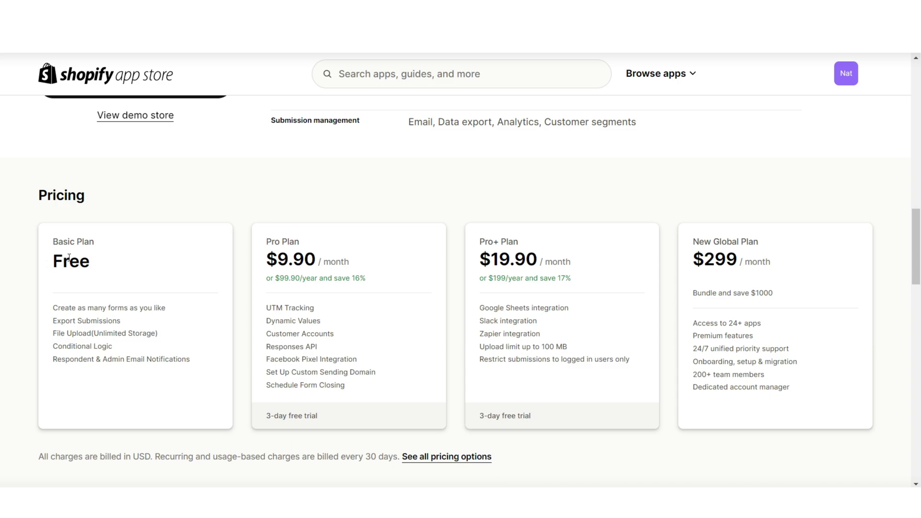
scroll(257, 242, up, 8)
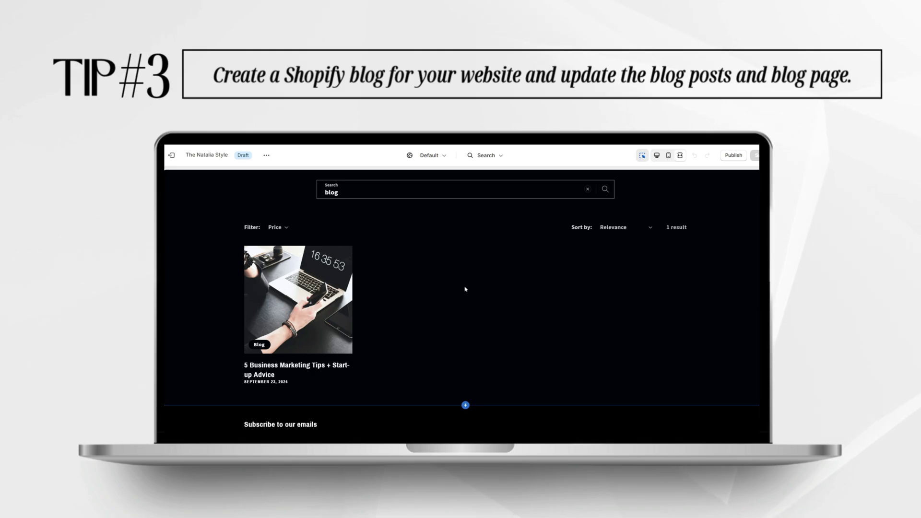
- Preview the '5 Business Marketing Tips + Start-up Advice' post page, then go to the Blog posts list
click(391, 300)
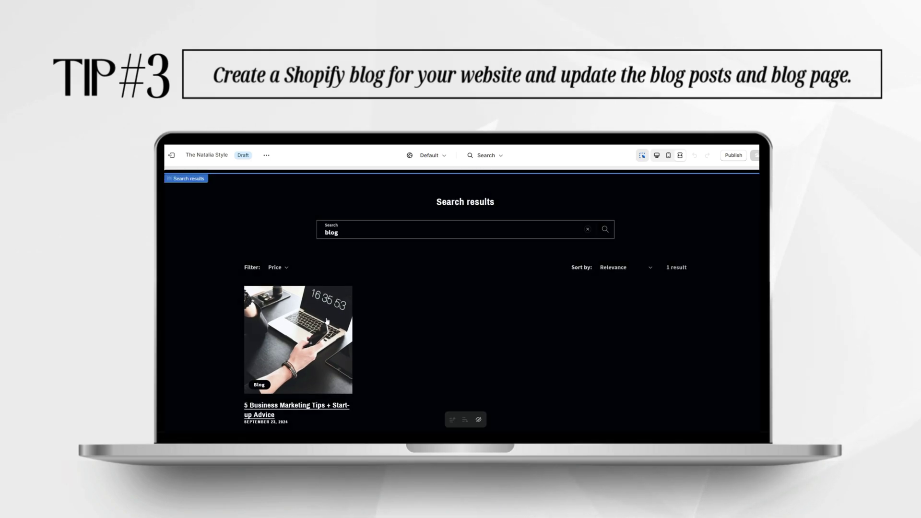
click(298, 339)
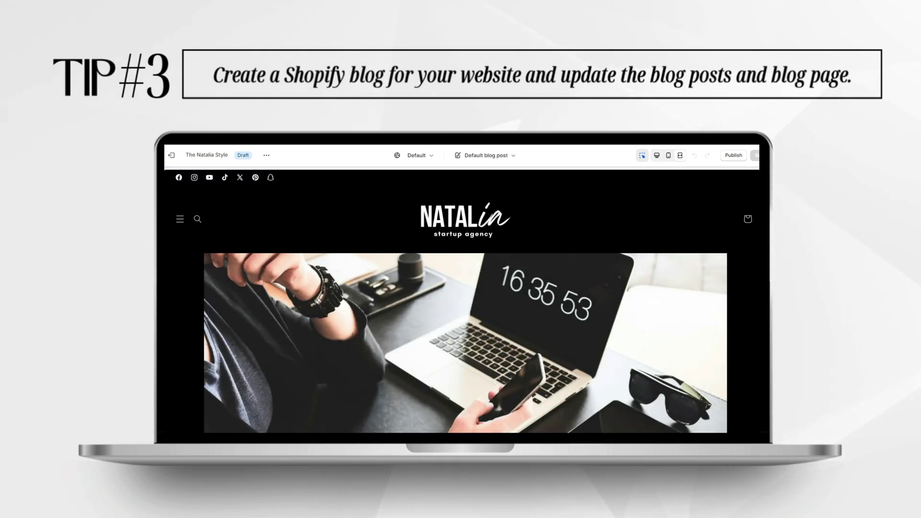
scroll(462, 301, down, 5)
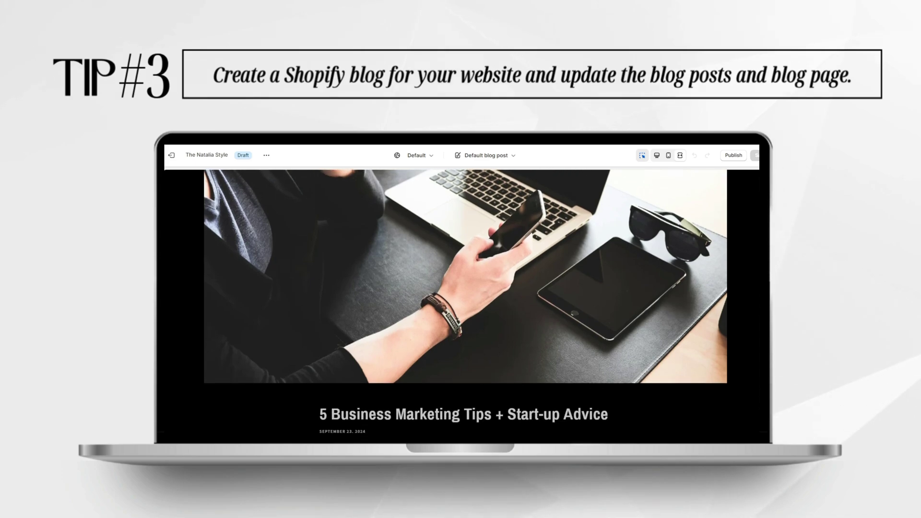
scroll(464, 301, down, 4)
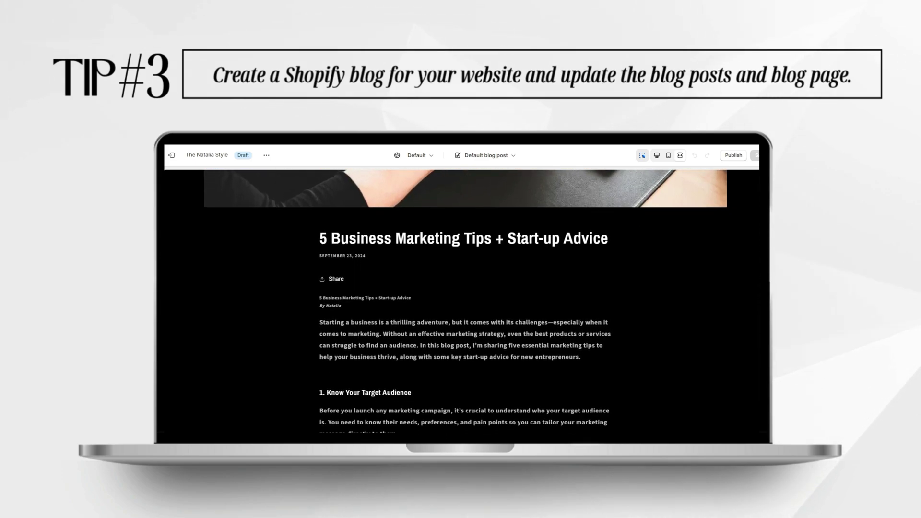
scroll(464, 302, down, 6)
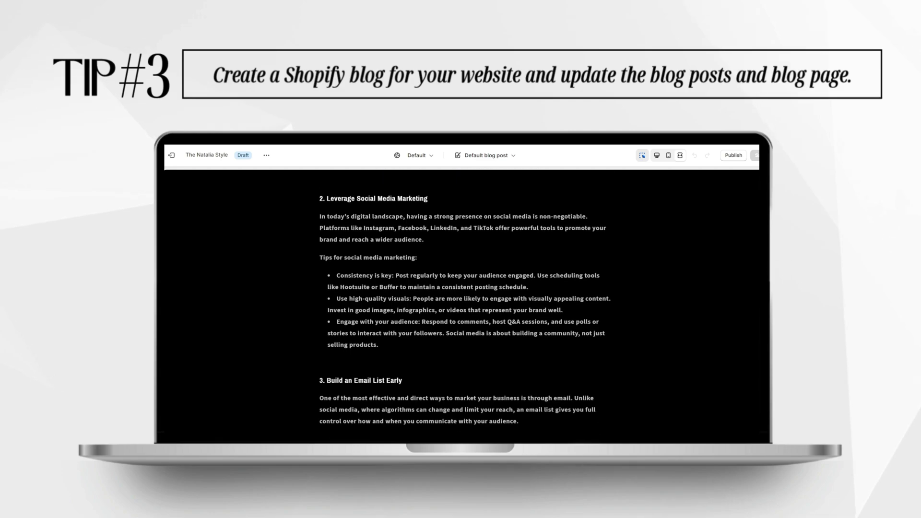
scroll(464, 302, down, 9)
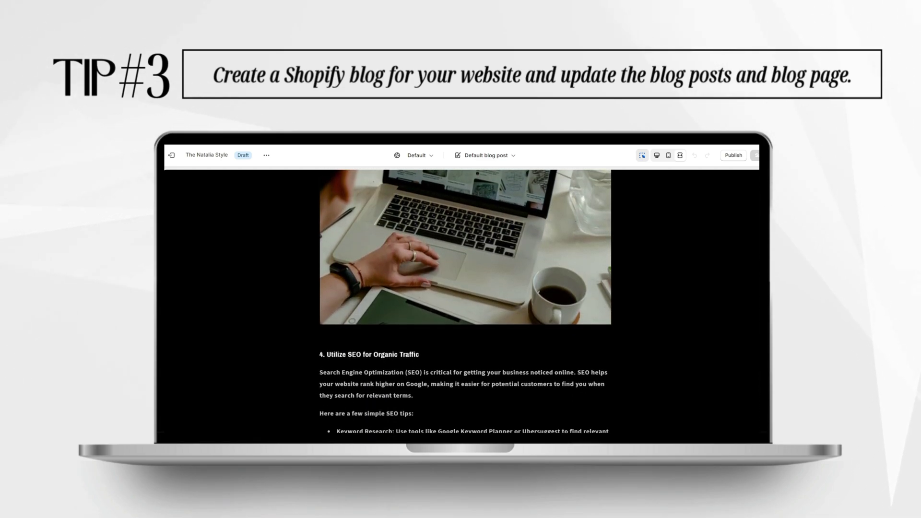
scroll(464, 301, down, 9)
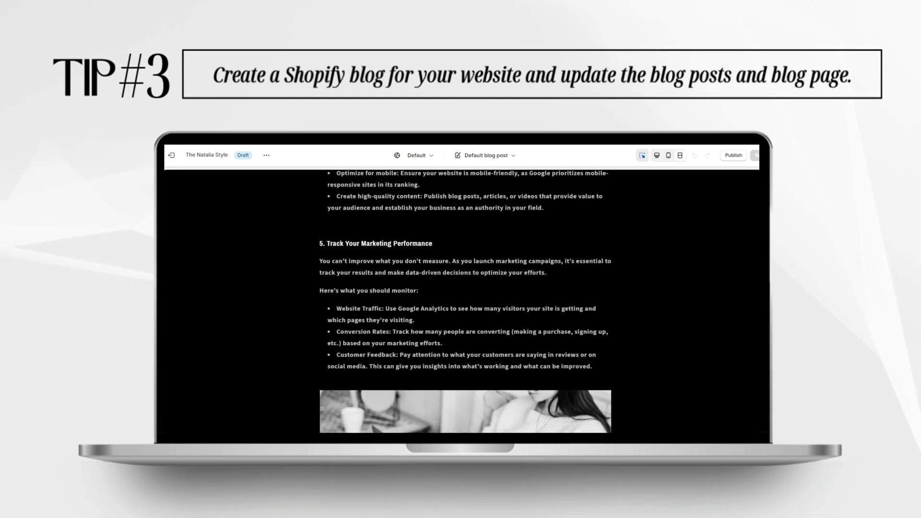
scroll(464, 301, down, 7)
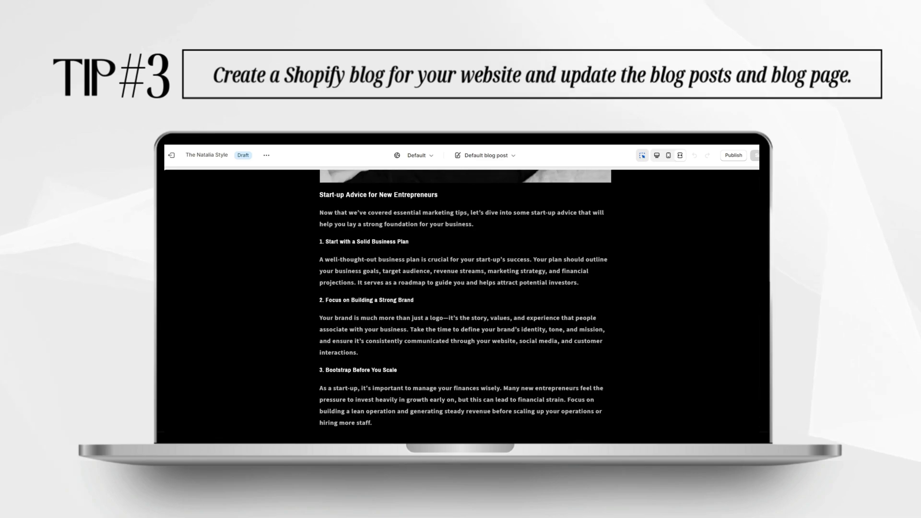
scroll(464, 301, down, 5)
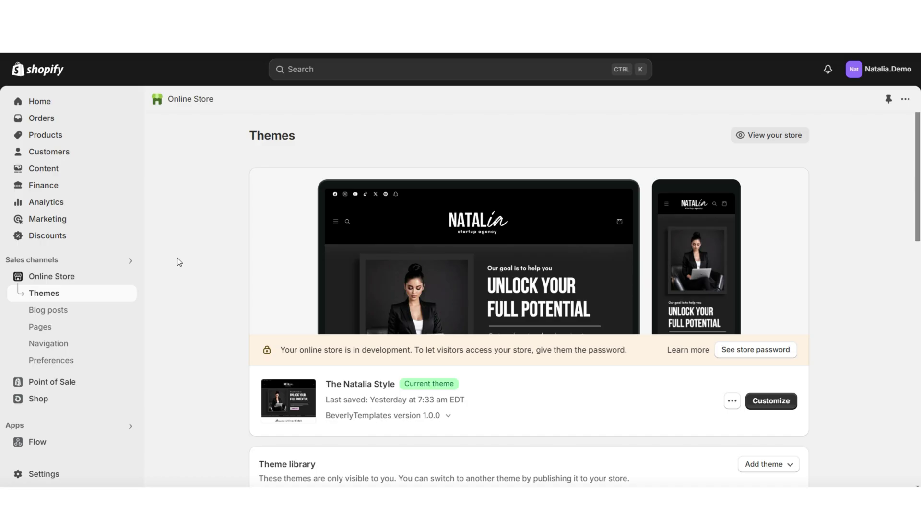
click(83, 317)
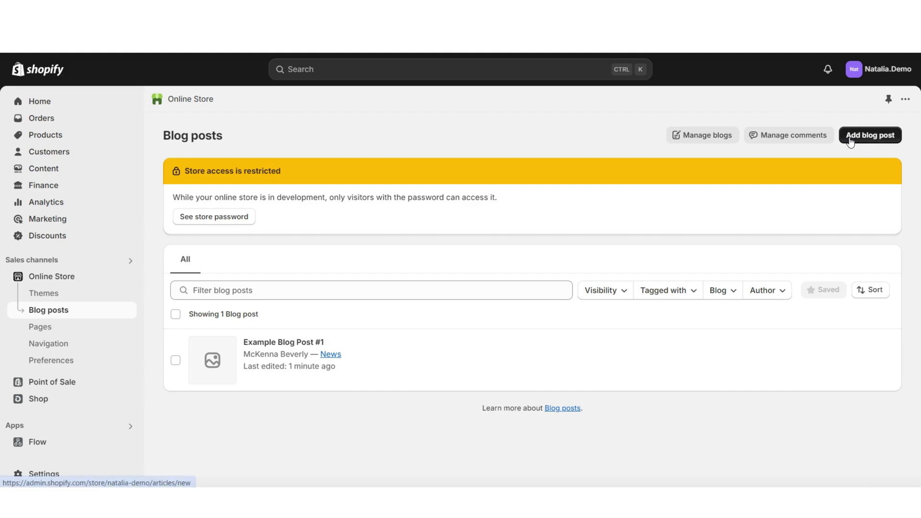
click(720, 138)
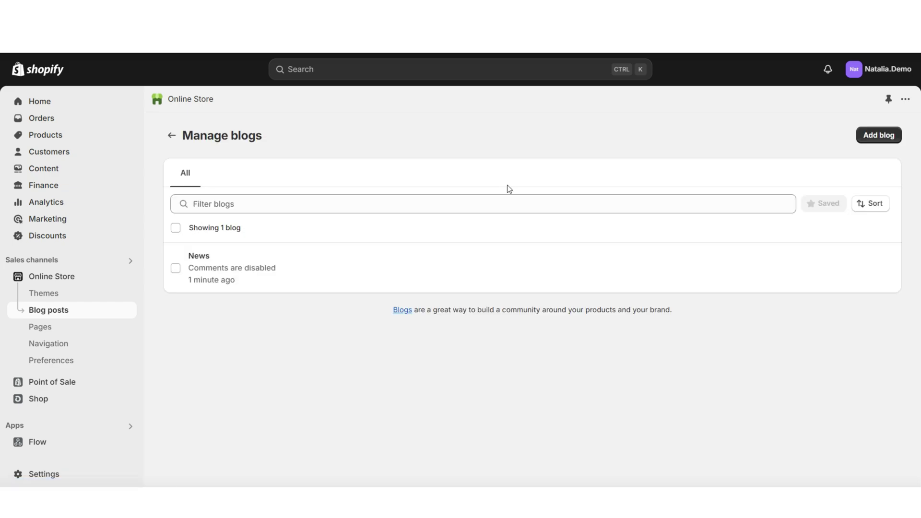
click(237, 271)
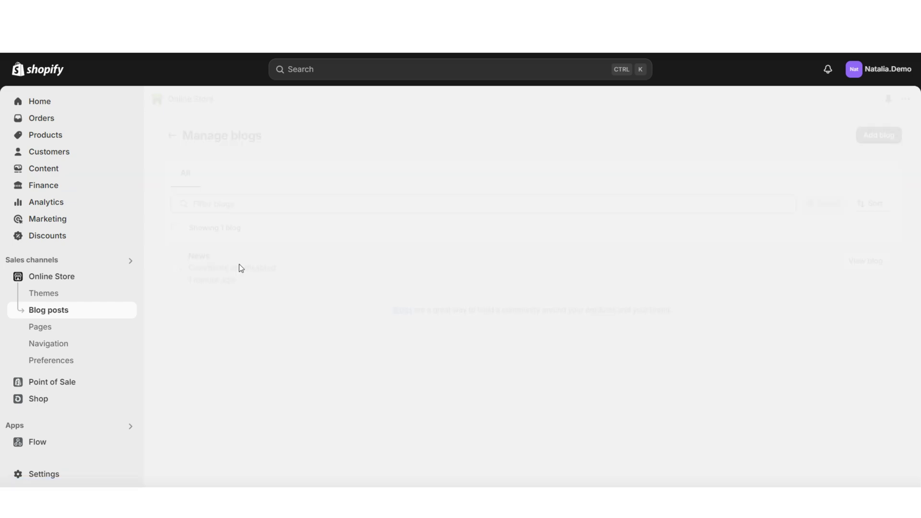
drag(323, 213, 237, 207)
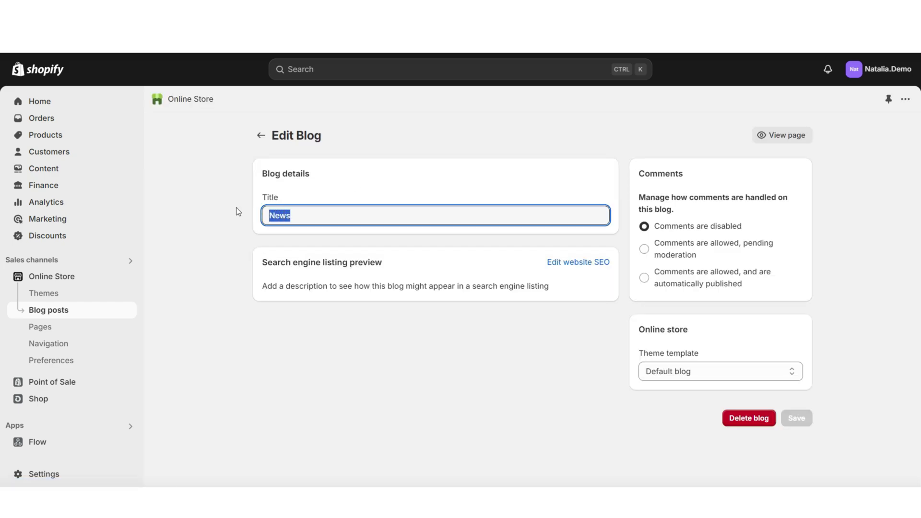
key(Tab)
key(Tab)
key(Tab)
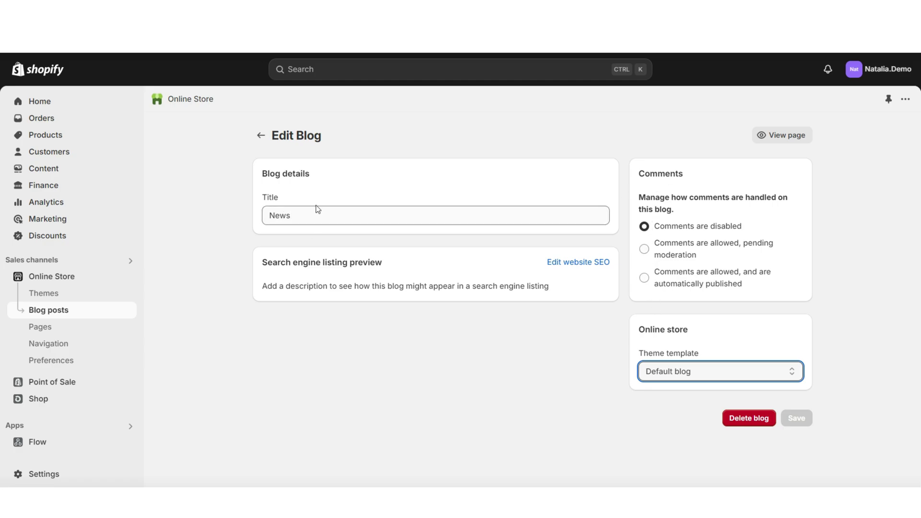
click(261, 135)
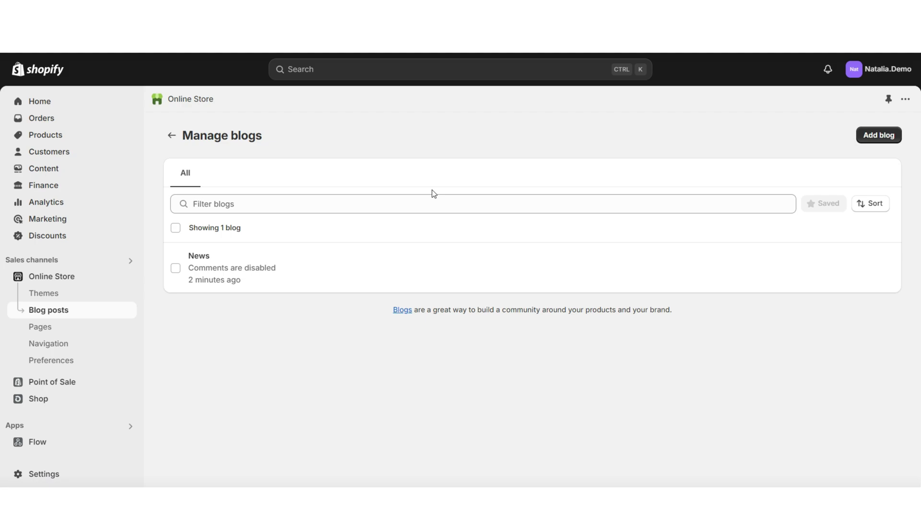
click(165, 139)
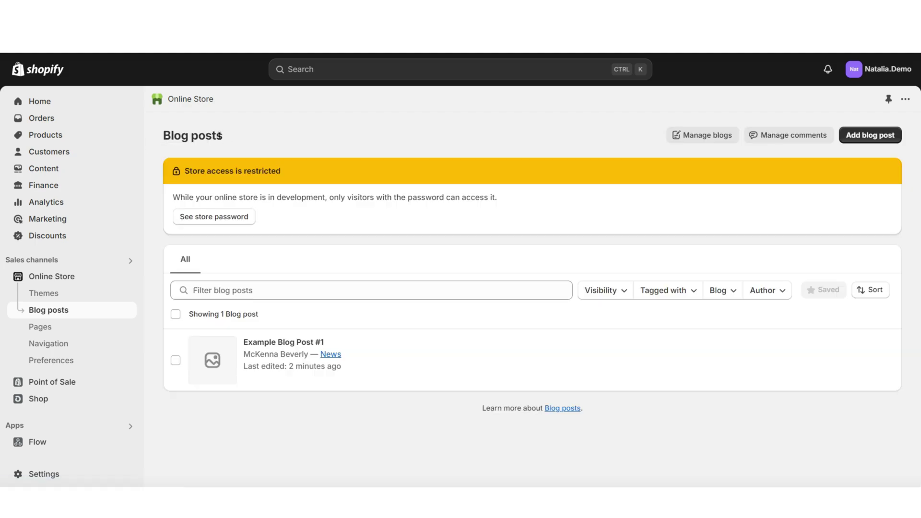
- Start a new blog post and look over the empty editor
click(850, 135)
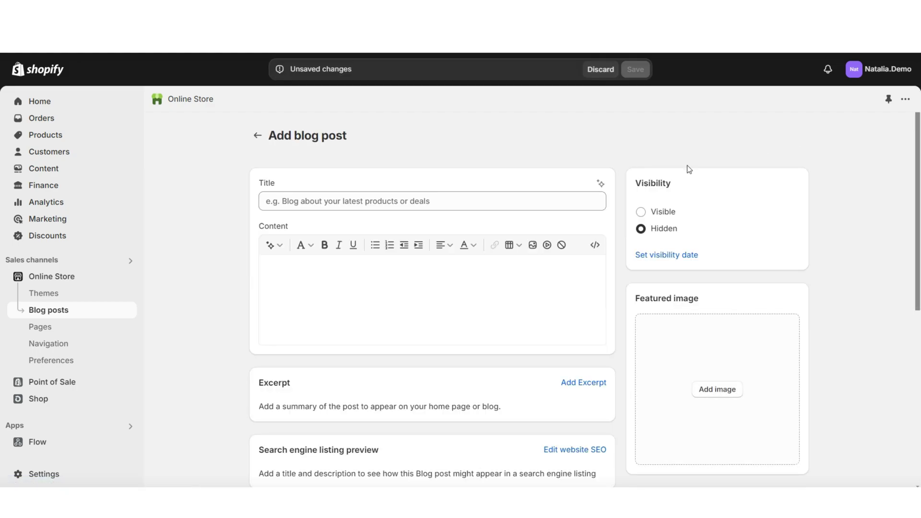
scroll(690, 169, down, 2)
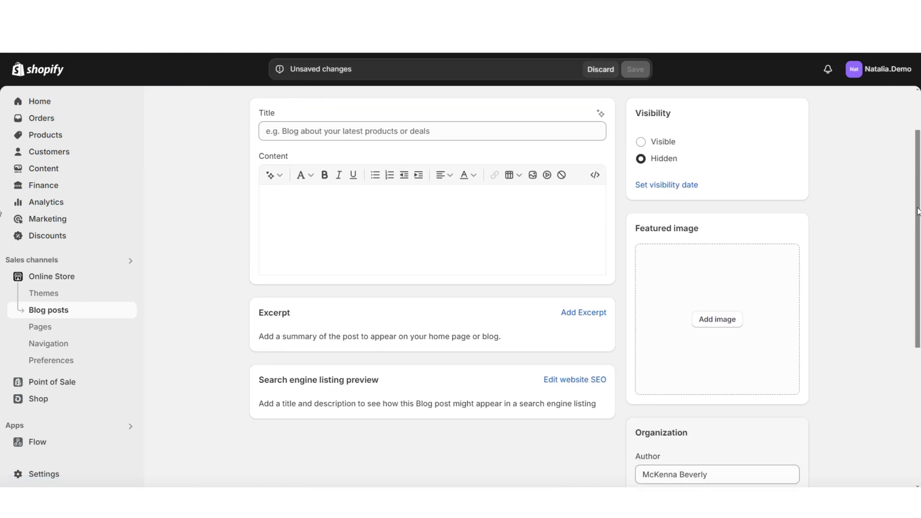
scroll(918, 209, down, 2)
scroll(136, 147, up, 3)
scroll(194, 148, down, 1)
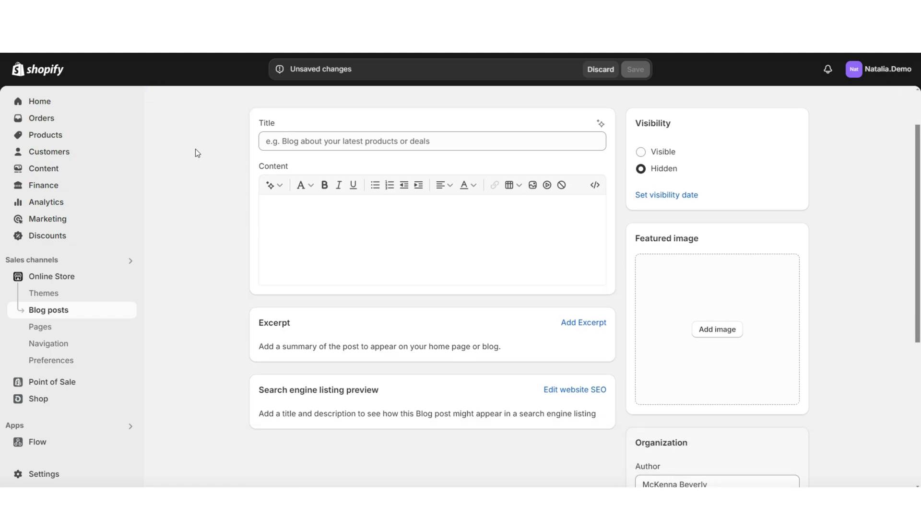
click(286, 219)
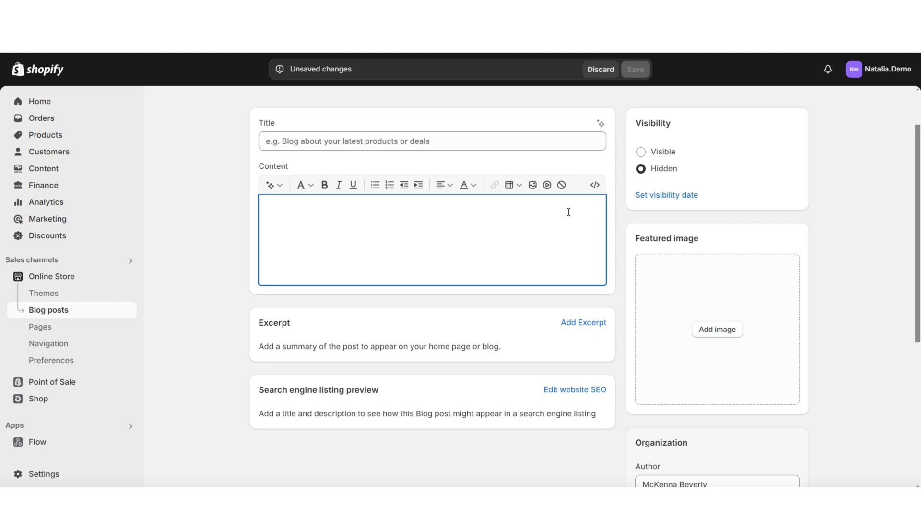
scroll(692, 178, up, 2)
- Set the post to Visible and title it '5 Business Marketing Tips + Start-up Advice'
click(641, 212)
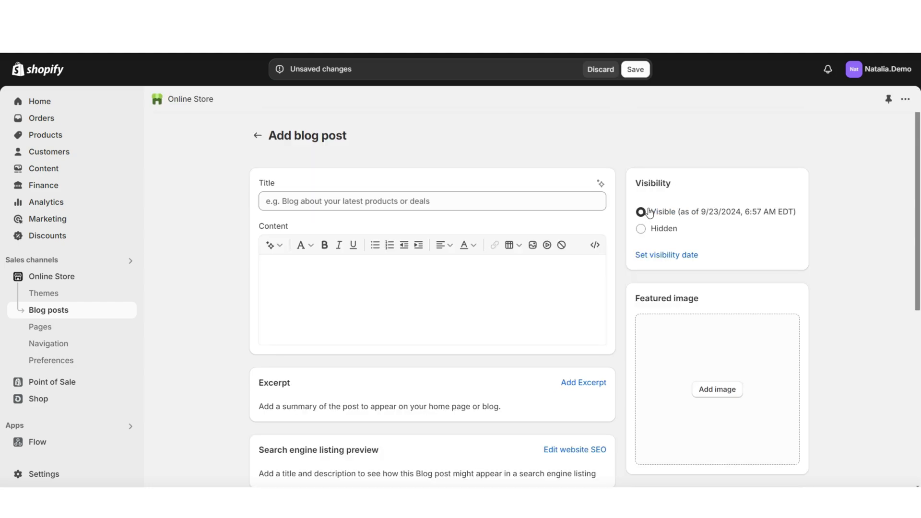
scroll(826, 281, down, 3)
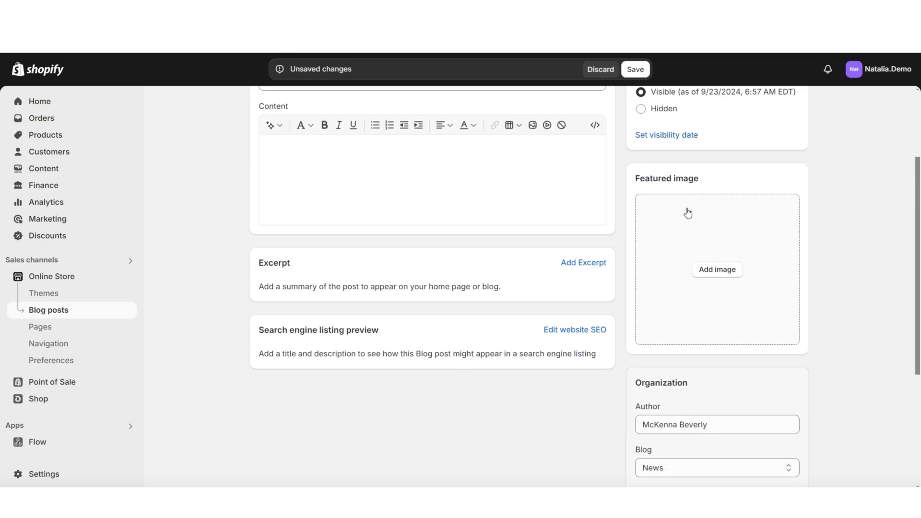
scroll(890, 304, down, 5)
scroll(569, 277, up, 4)
scroll(683, 319, down, 5)
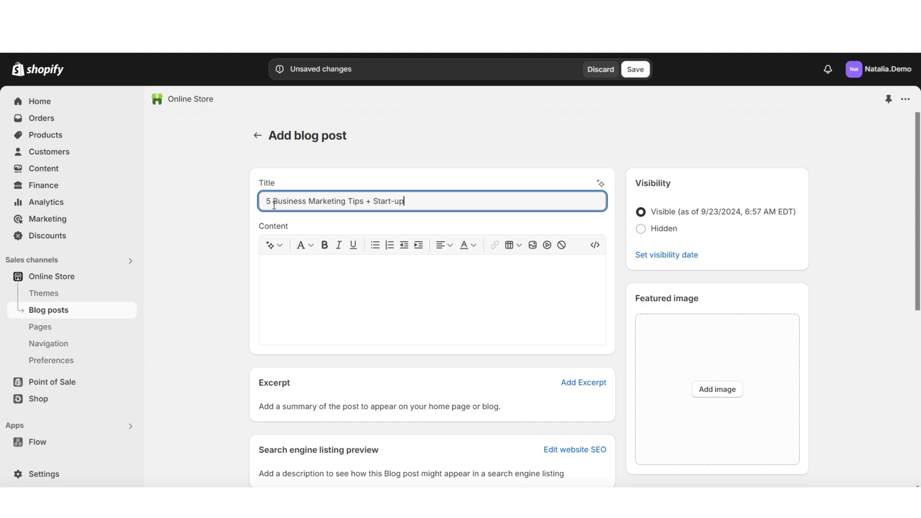
text(e)
key(Tab)
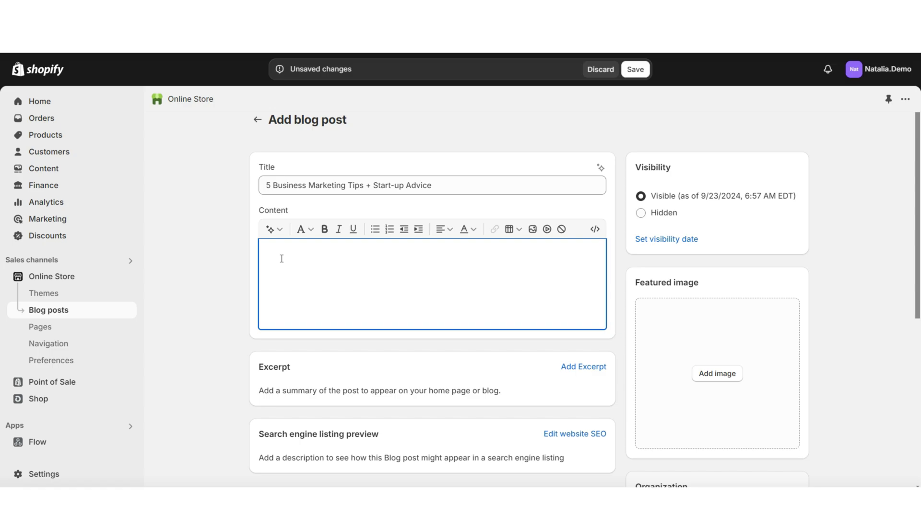
- Paste the prepared article text into the post's content body
right_click(310, 269)
click(336, 146)
drag(601, 479, 604, 251)
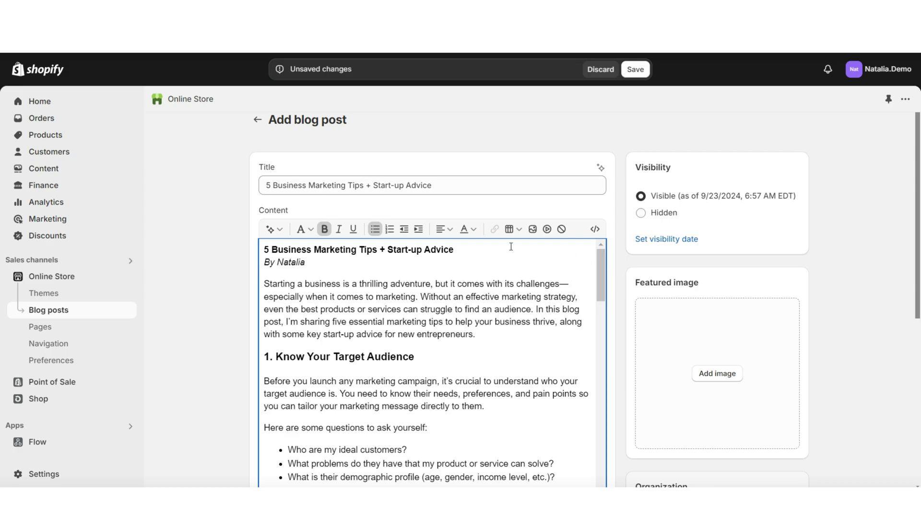
- Format the post's opening title and byline as Heading 5
triple_click(289, 271)
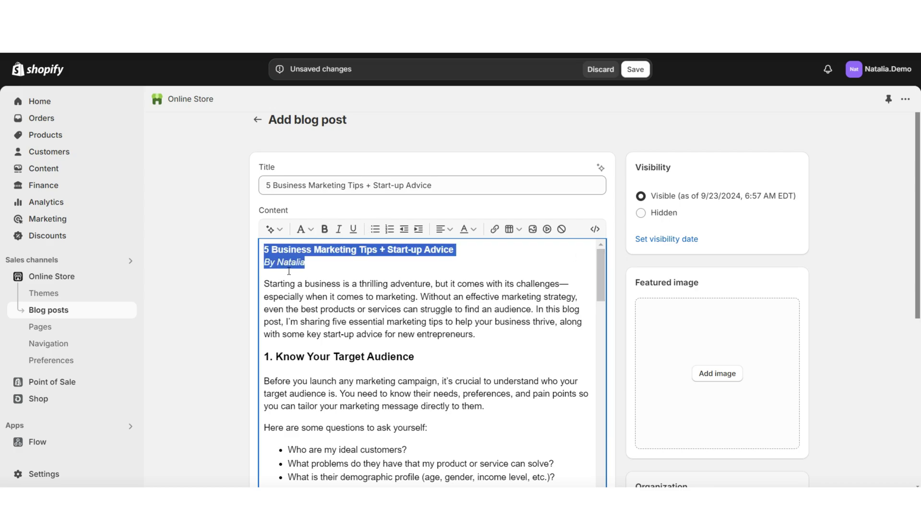
click(305, 230)
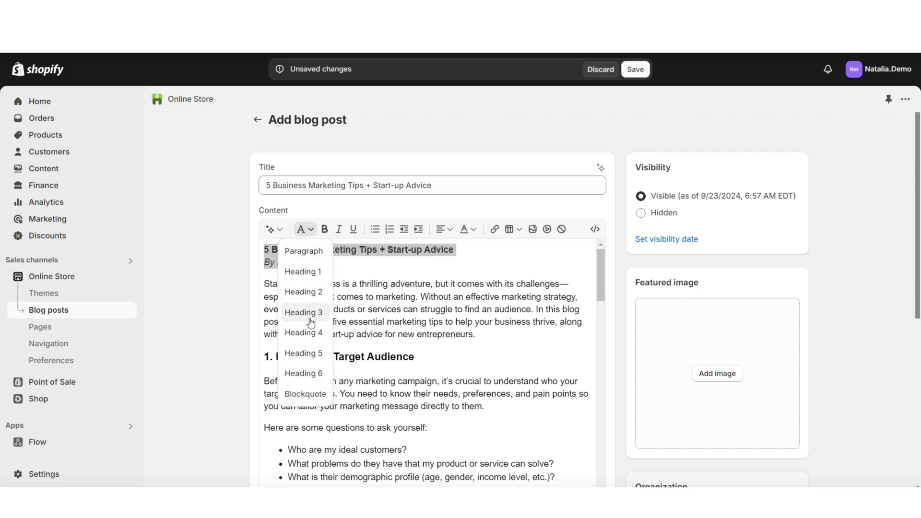
click(303, 272)
click(306, 229)
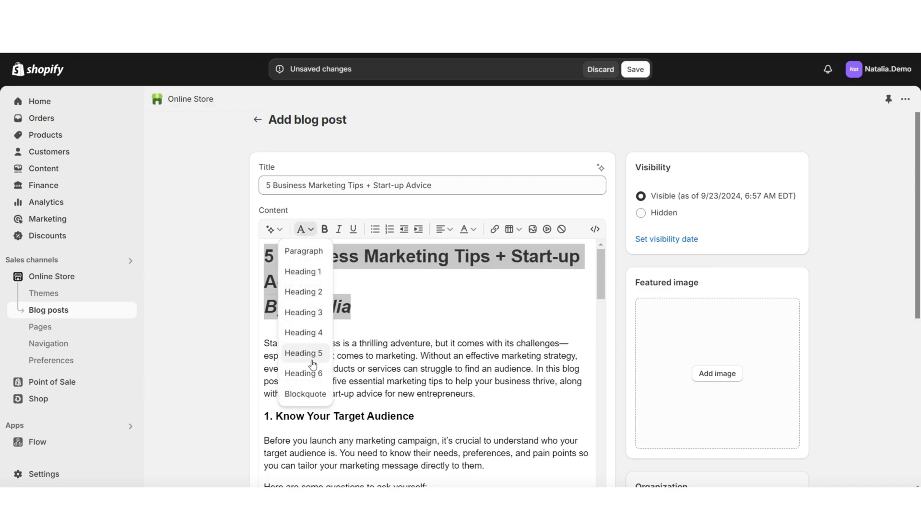
click(312, 355)
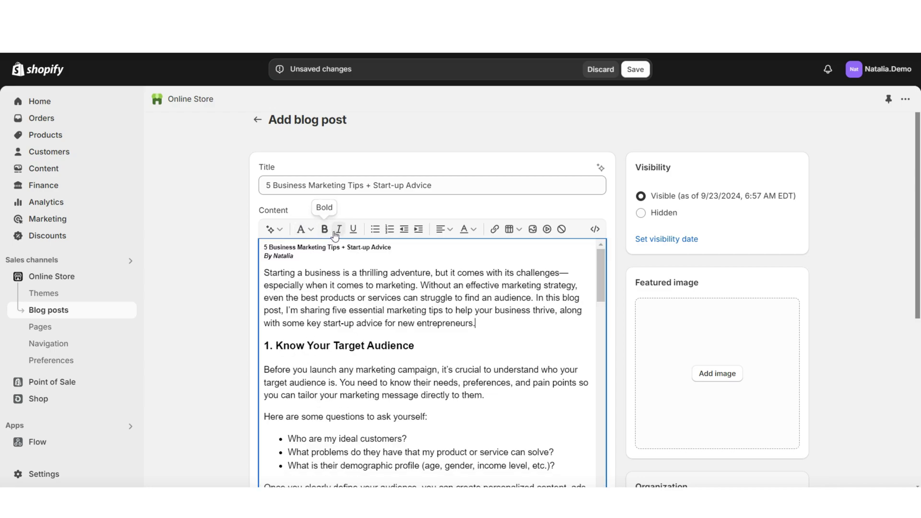
- Check the heading's colour options and close them without changing the colour
scroll(371, 236, down, 1)
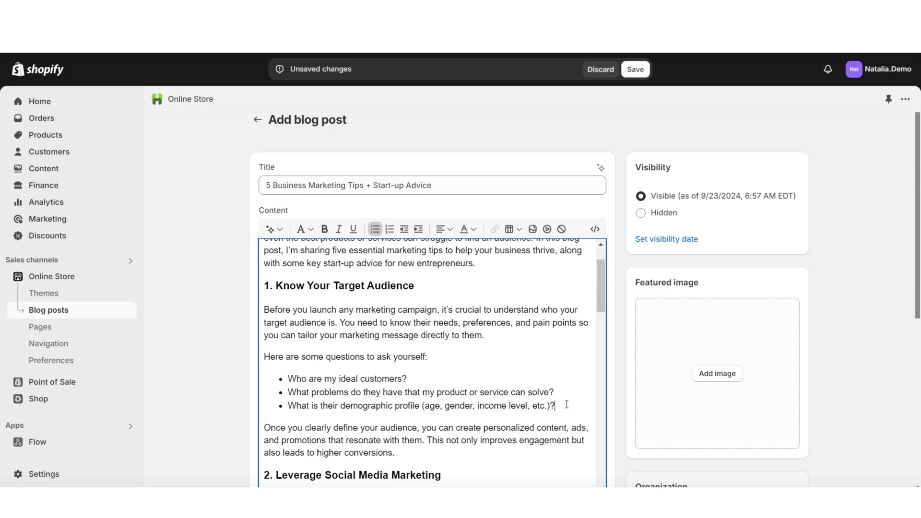
scroll(528, 201, down, 1)
click(465, 170)
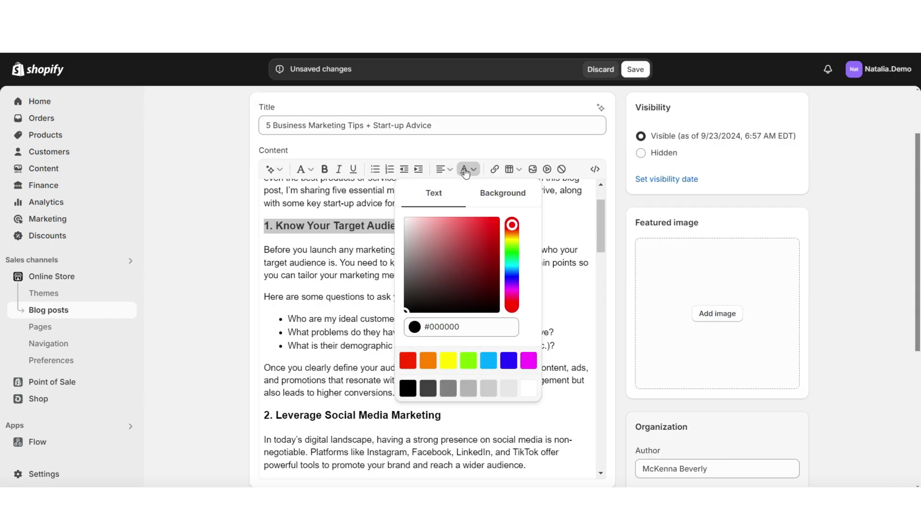
click(497, 199)
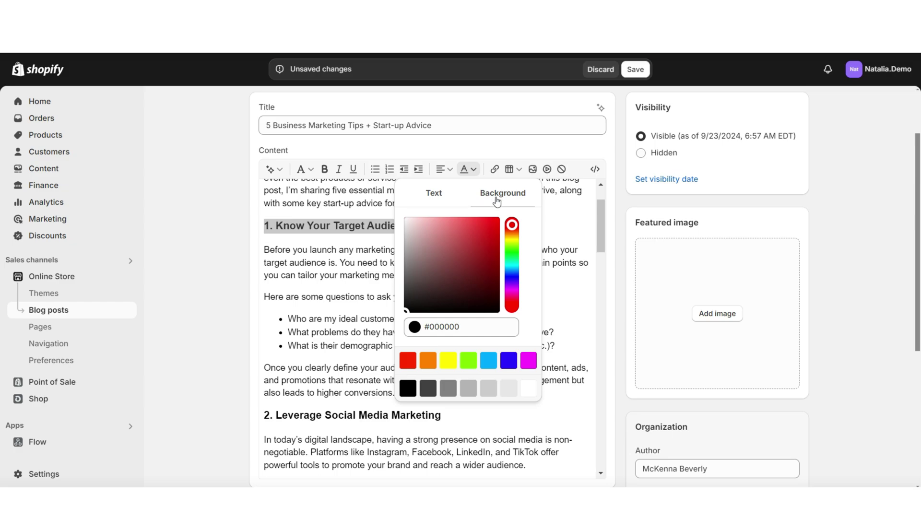
key(Escape)
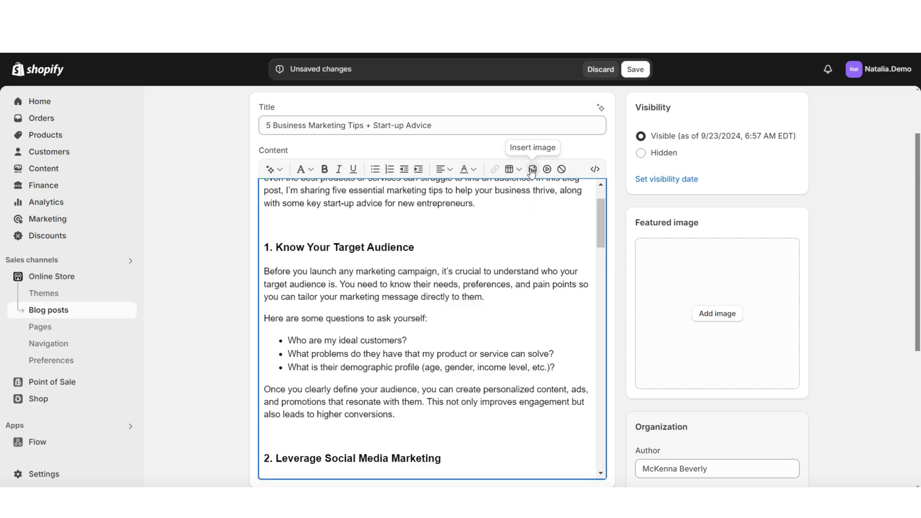
mouse_move(599, 215)
mouse_down()
mouse_move(598, 257)
mouse_move(593, 217)
mouse_up()
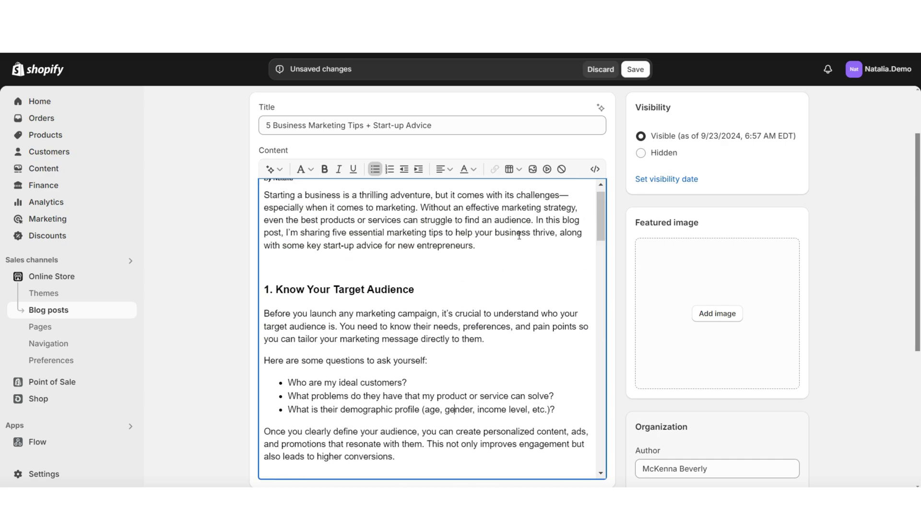
- Resize the desk photo and the laptop photo, setting the laptop photo to 600 px wide
scroll(519, 236, down, 5)
click(486, 352)
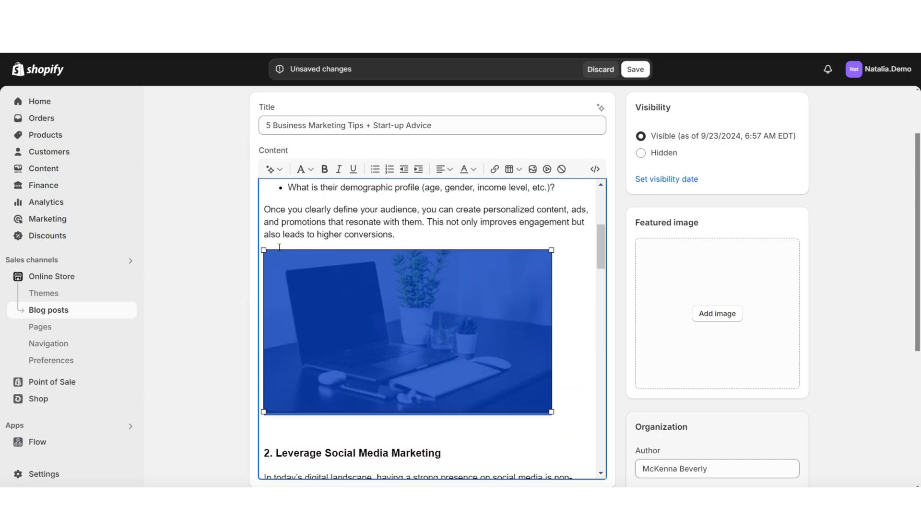
drag(267, 252, 215, 195)
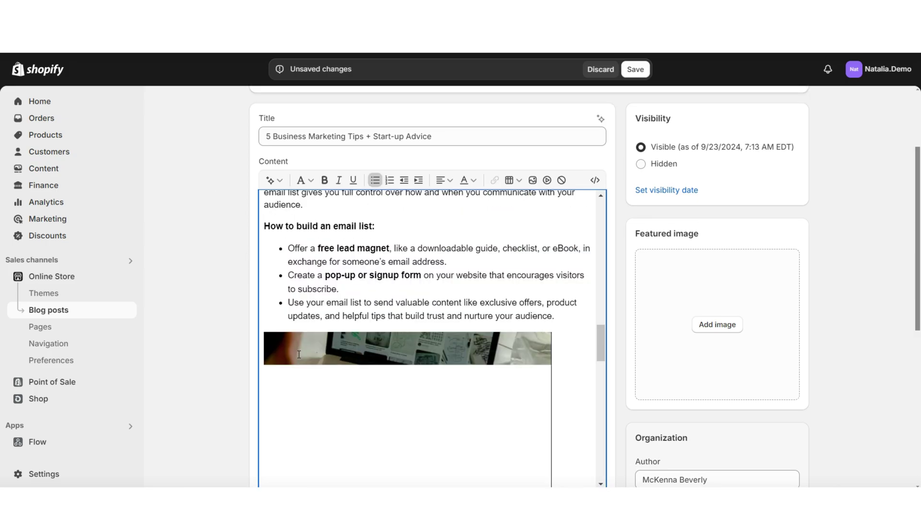
click(271, 335)
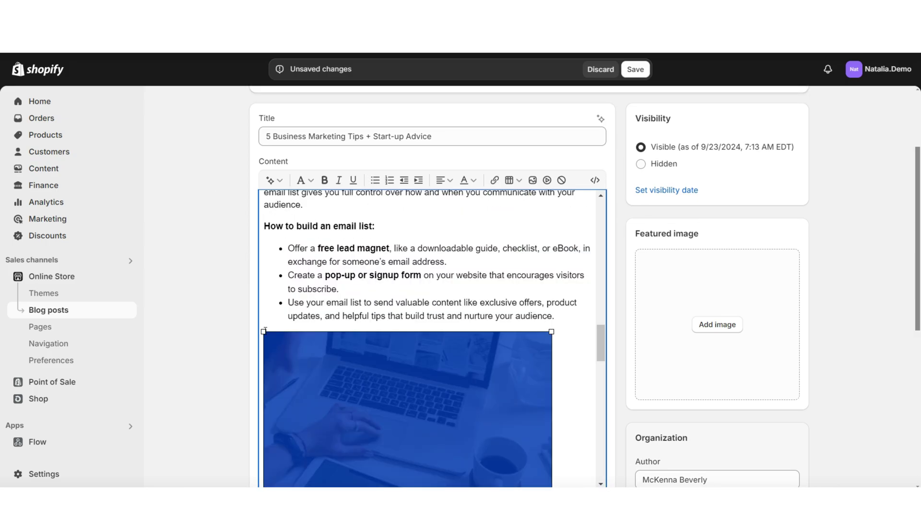
drag(263, 331, 196, 149)
click(267, 350)
drag(263, 330, 248, 257)
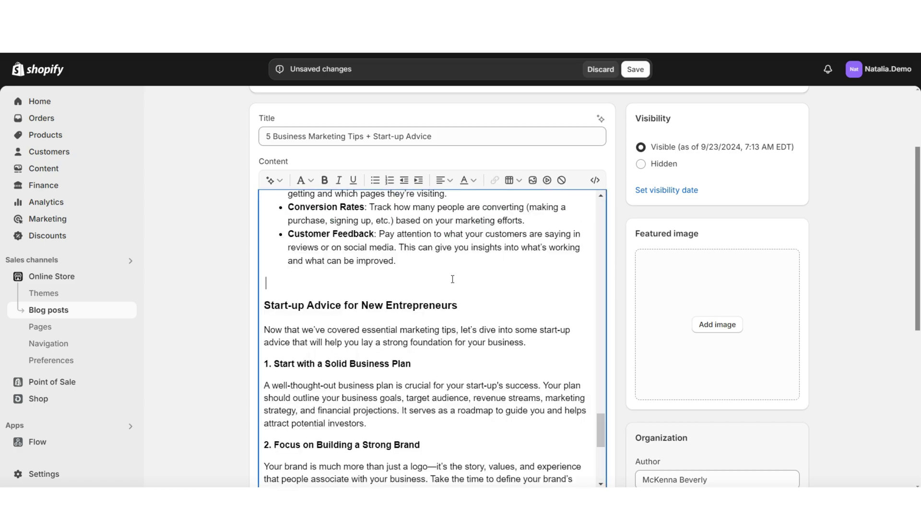
- Try centring the photo above Start-up Advice, undo it, and make the photo smaller
click(276, 284)
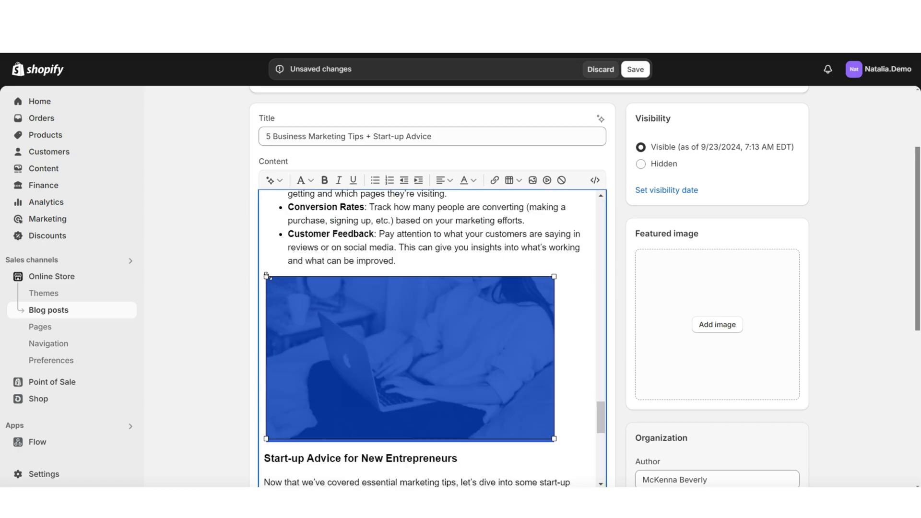
click(441, 181)
click(450, 223)
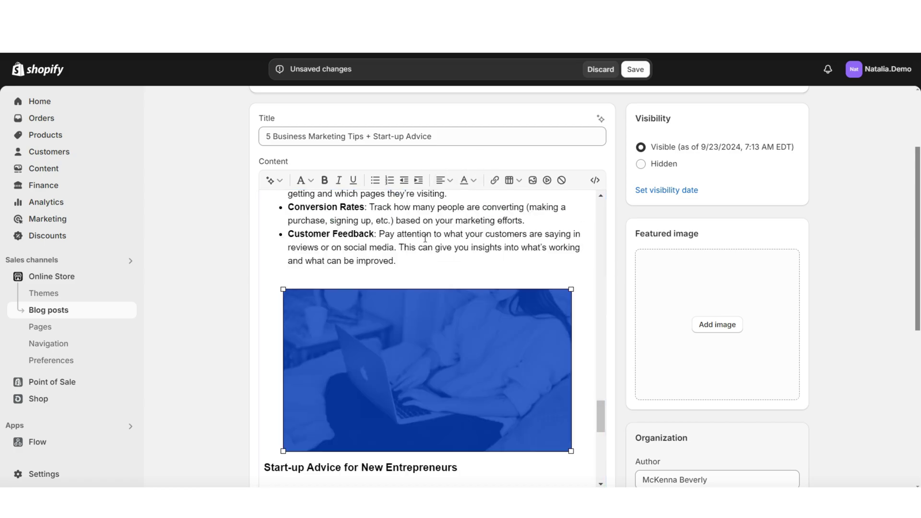
key(ctrl+z)
key(ctrl+z)
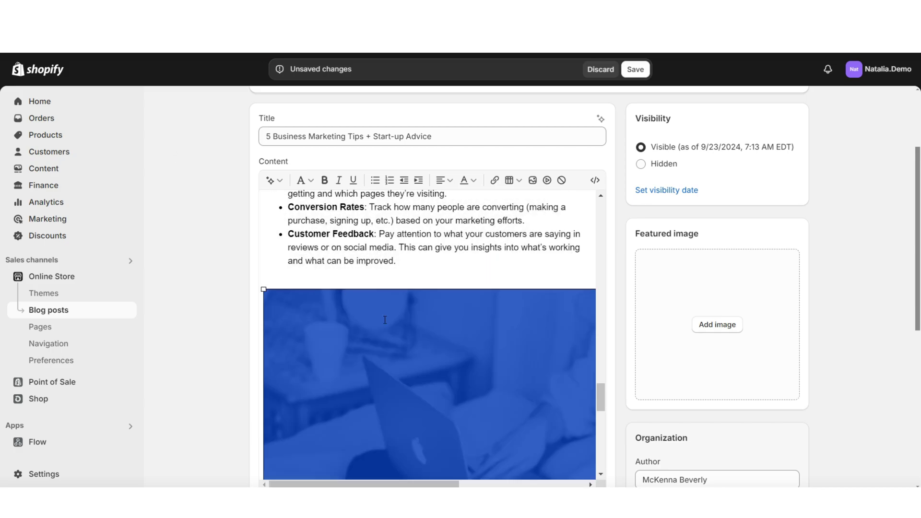
mouse_move(264, 289)
mouse_down()
mouse_move(266, 338)
mouse_move(286, 317)
mouse_move(278, 298)
mouse_up()
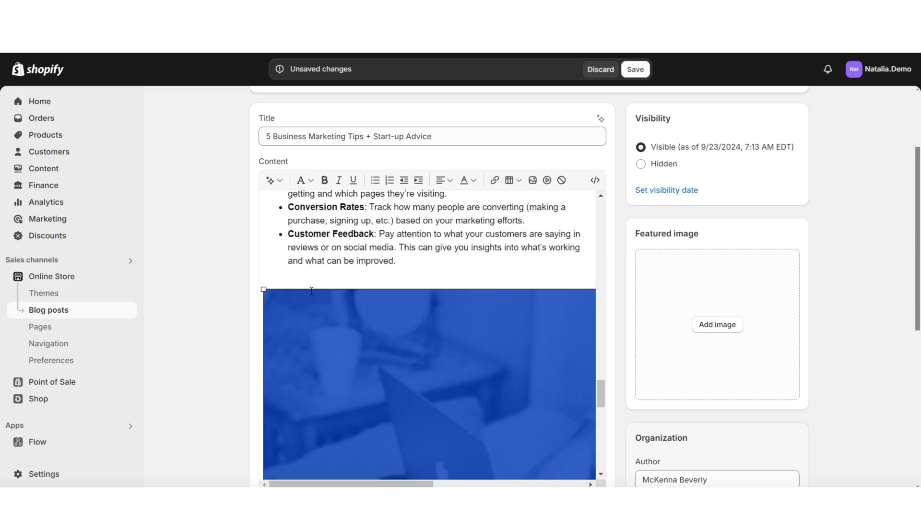
- Save the blog post
scroll(729, 181, down, 2)
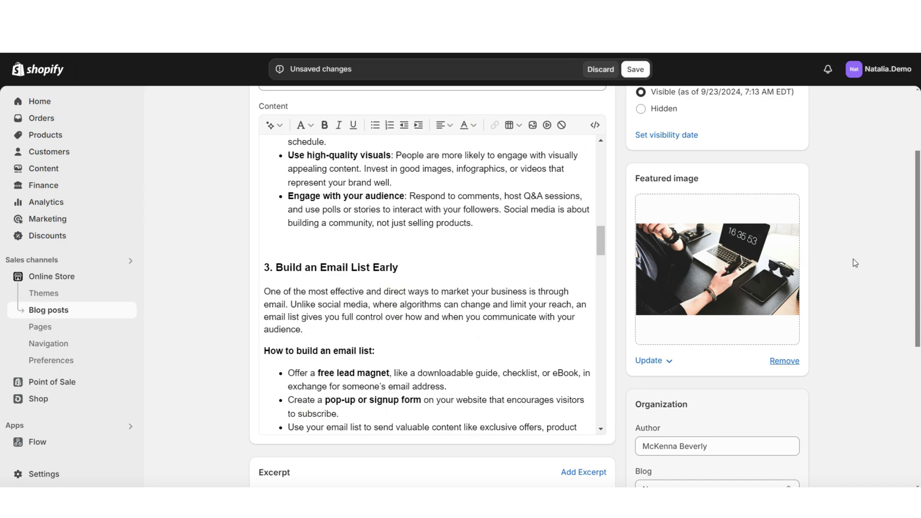
scroll(853, 258, down, 1)
click(641, 71)
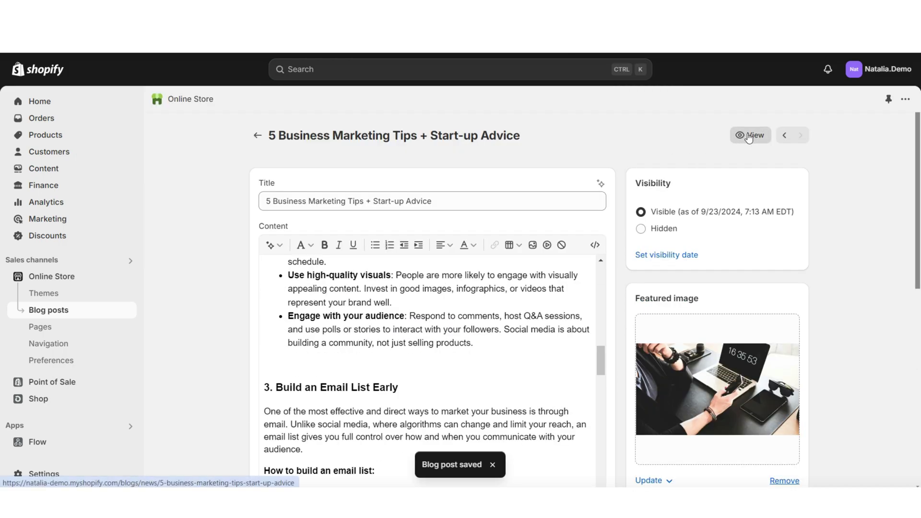
- View the live post on the storefront and scroll through its text and photos
click(748, 136)
scroll(461, 269, down, 7)
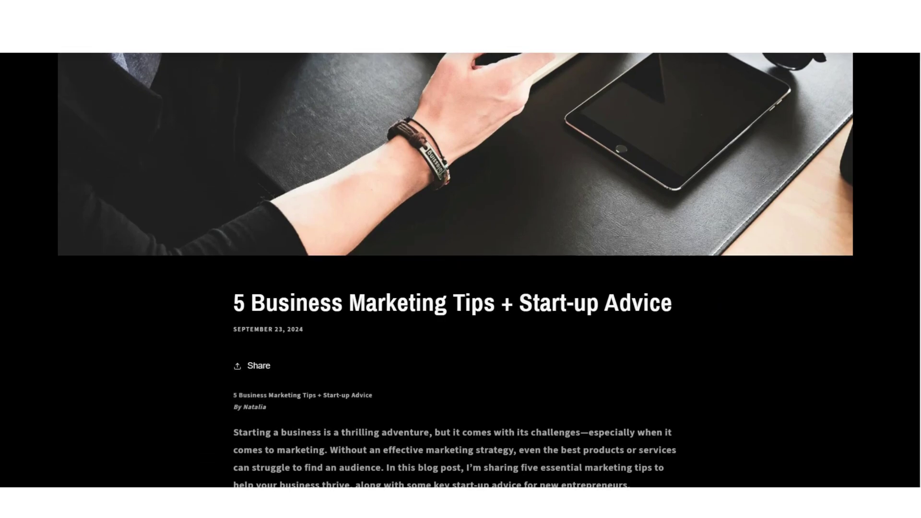
scroll(461, 268, down, 4)
scroll(461, 269, down, 15)
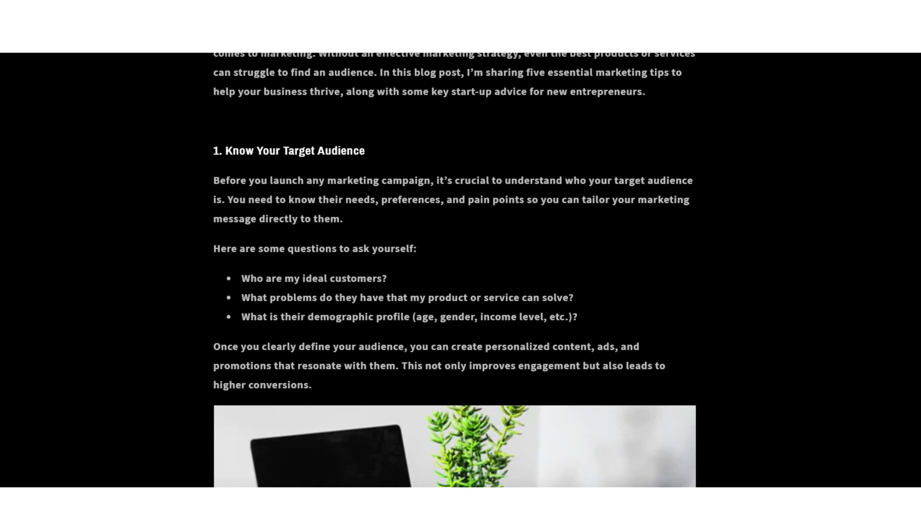
scroll(460, 268, down, 20)
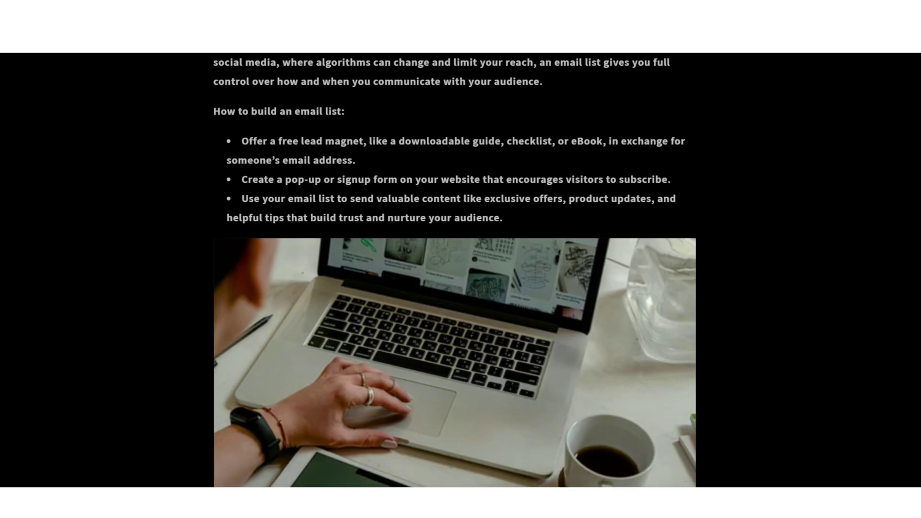
scroll(460, 269, down, 12)
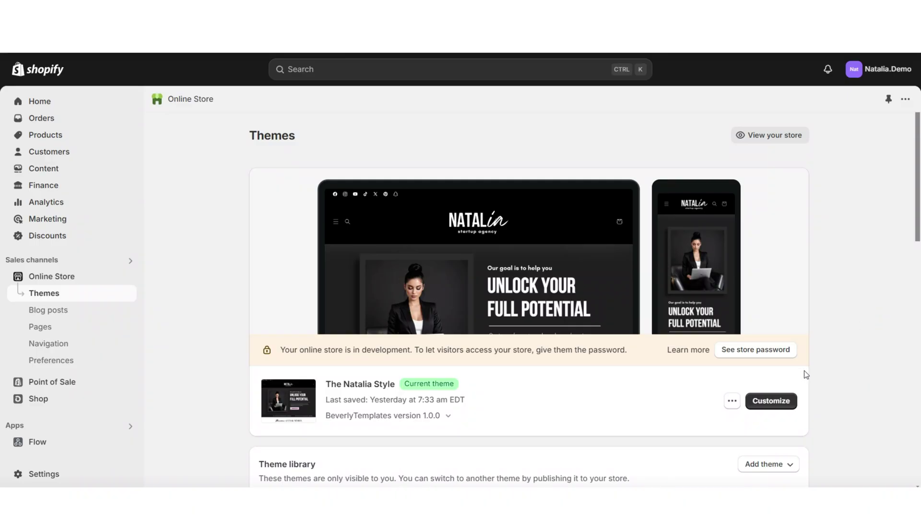
- Customize The Natalia Style theme and open the blog page from 'Read our blog'
click(768, 401)
scroll(914, 133, down, 9)
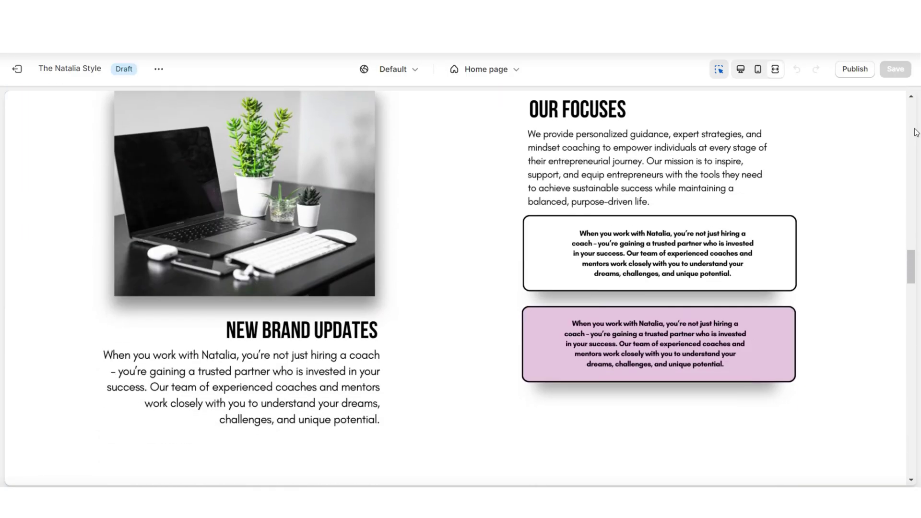
scroll(914, 132, down, 6)
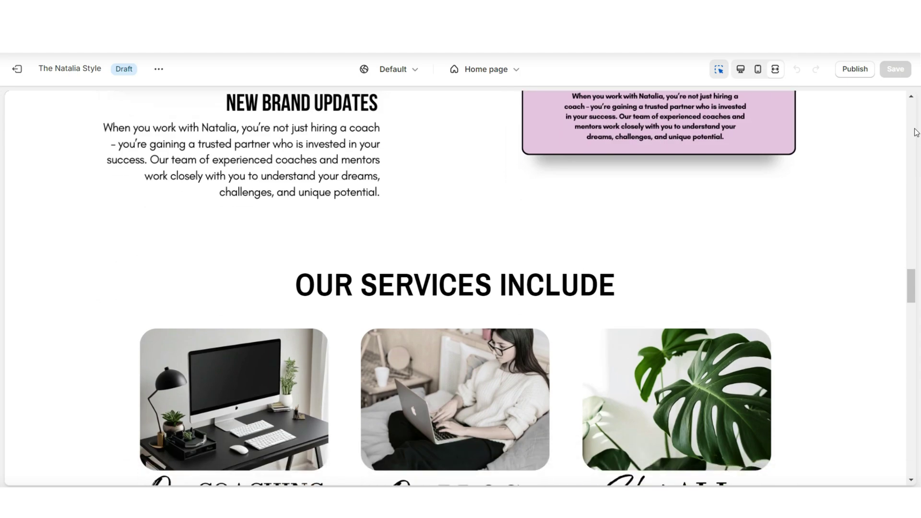
scroll(914, 132, up, 1)
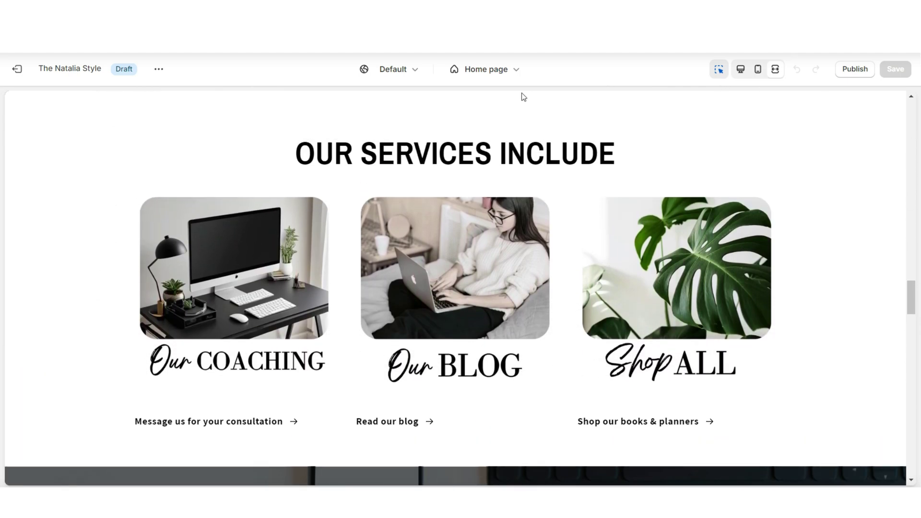
click(428, 374)
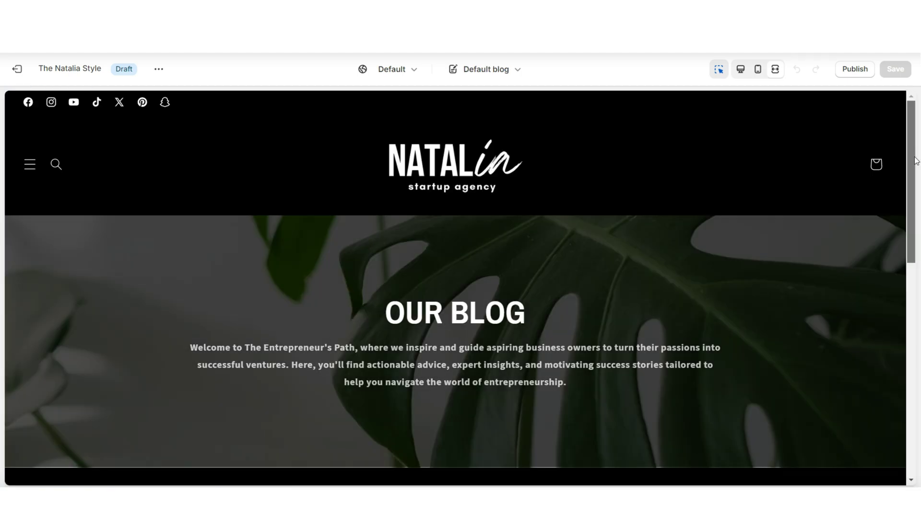
- Add a Blog posts section below the OUR BLOG banner in the Default blog template
scroll(916, 182, down, 1)
drag(916, 182, 916, 310)
click(420, 200)
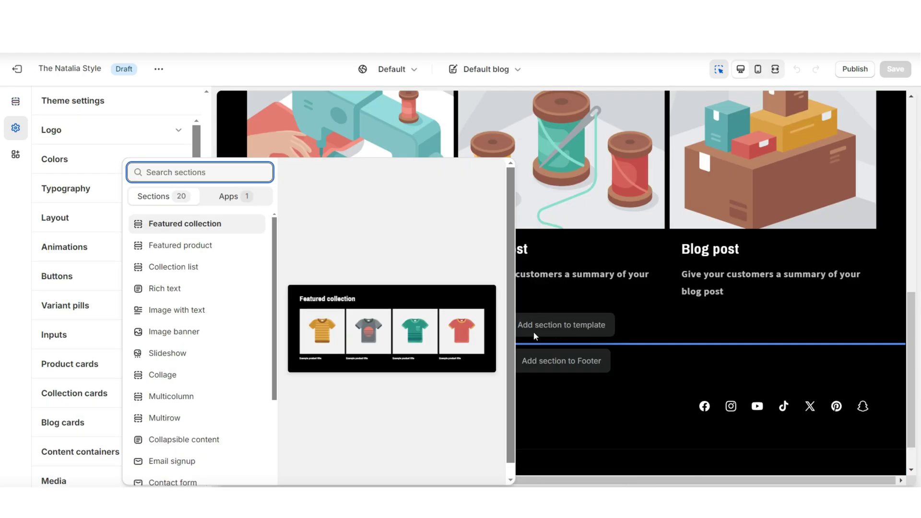
scroll(235, 434, down, 3)
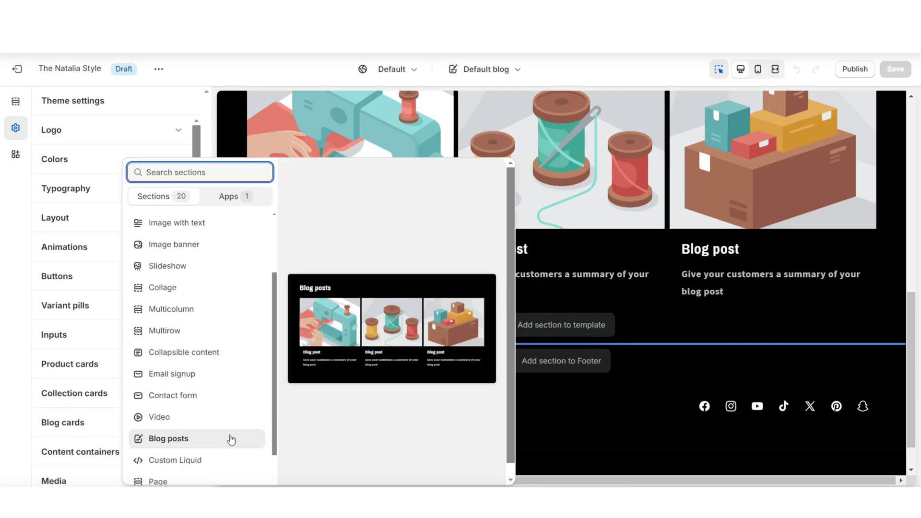
click(228, 438)
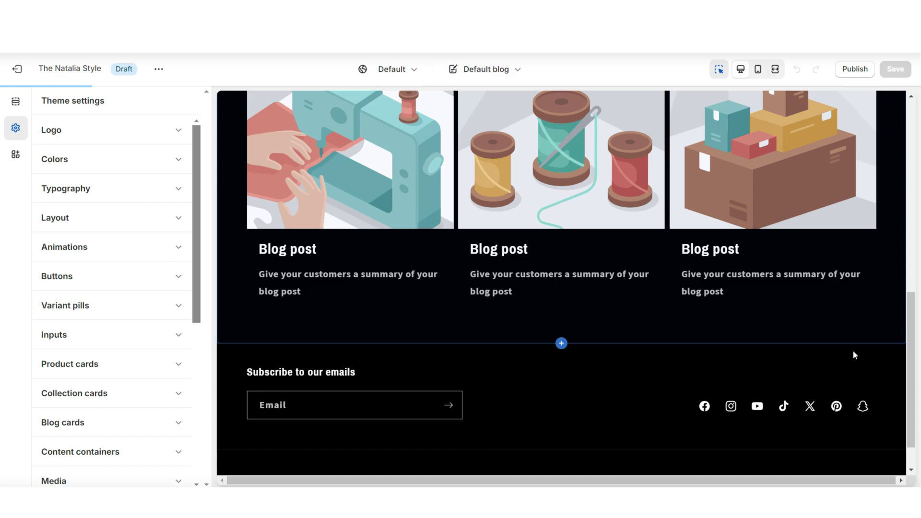